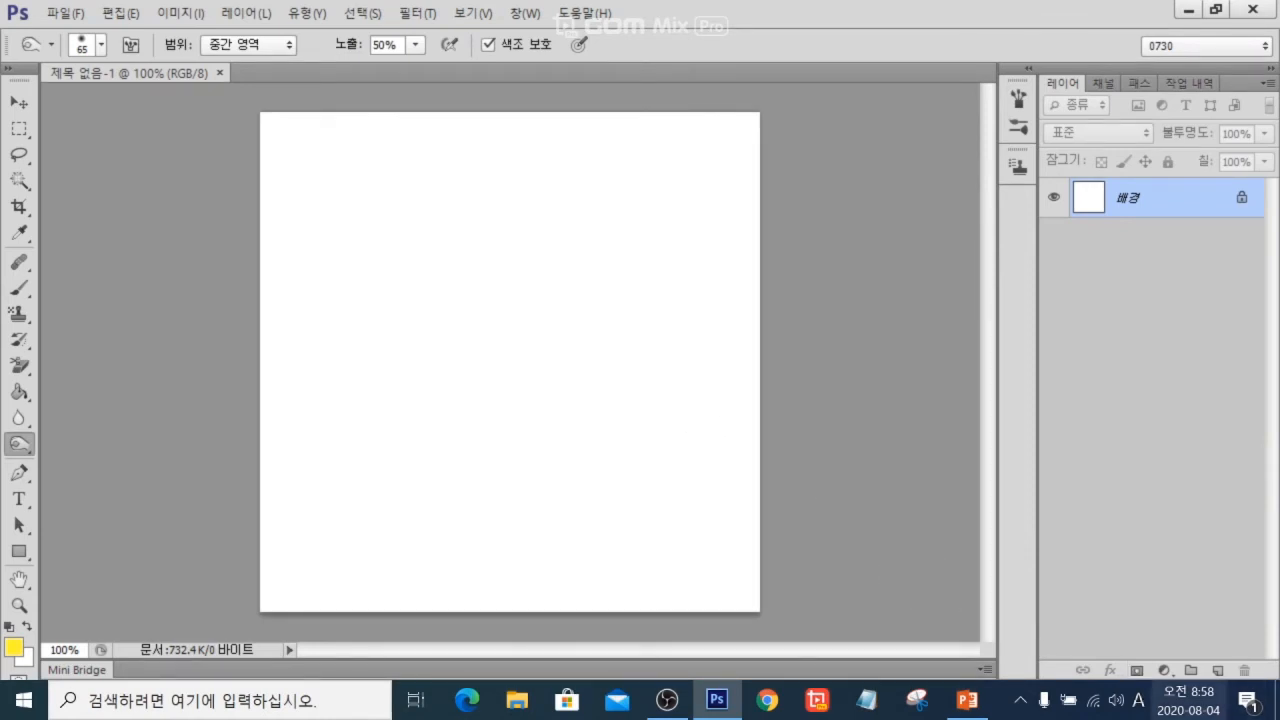
Add two empty layers above the background using the default settings, and hide the background layer
click(1218, 670)
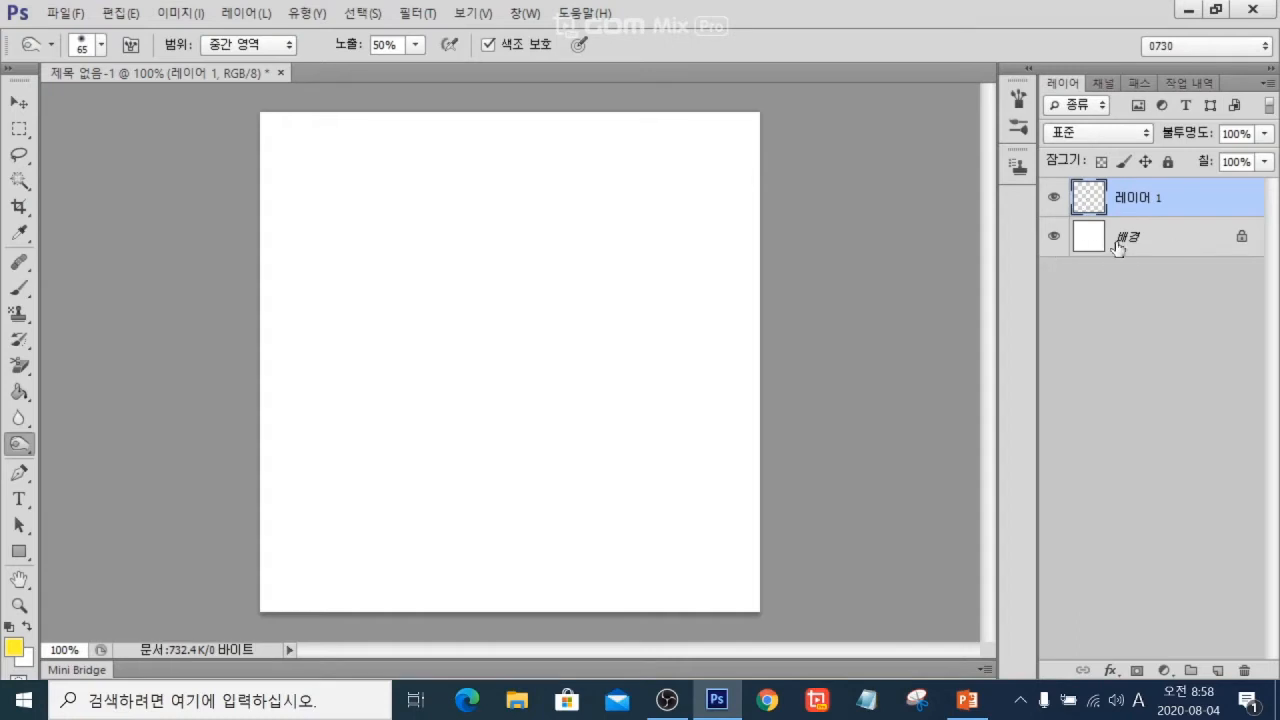
click(1054, 237)
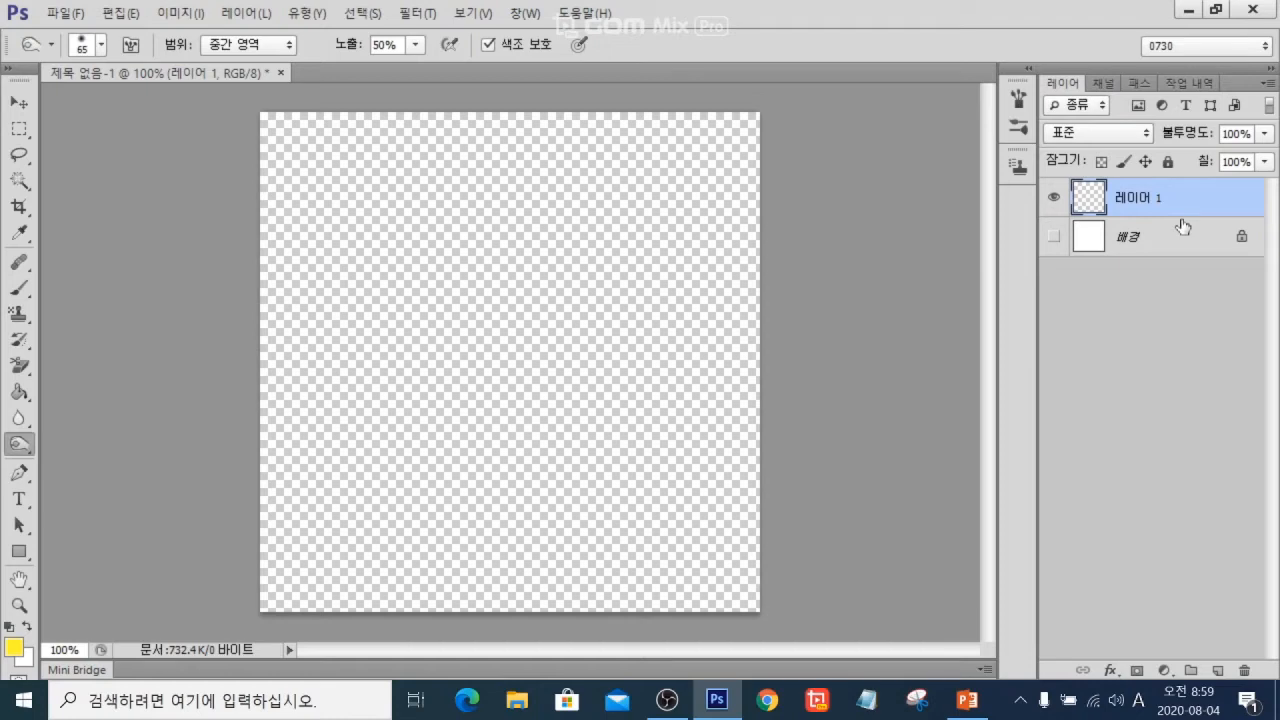
click(1268, 84)
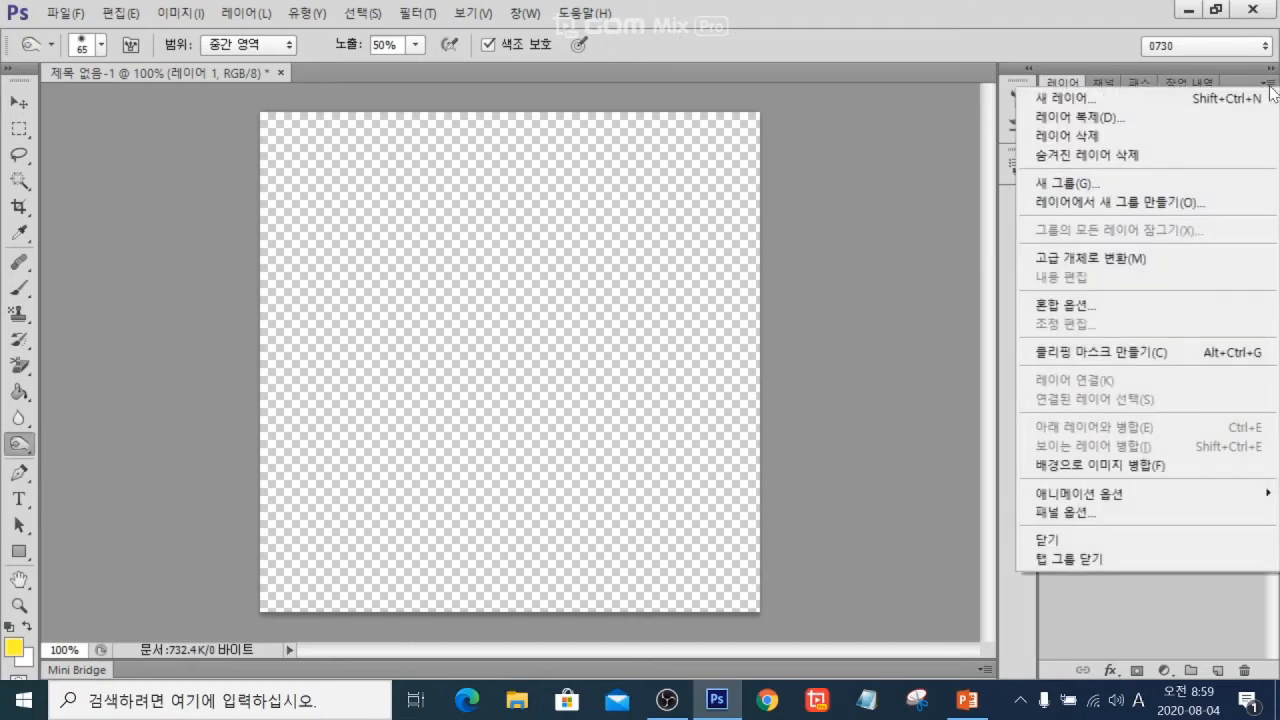
click(1048, 100)
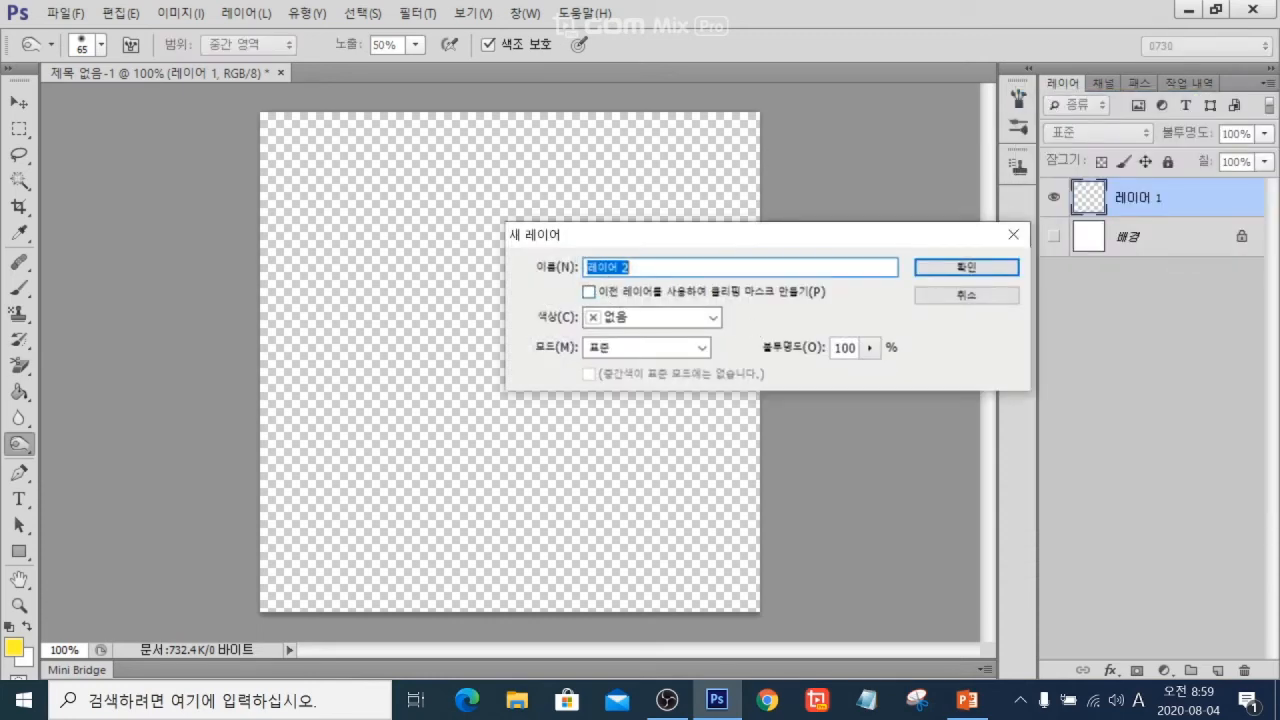
click(960, 267)
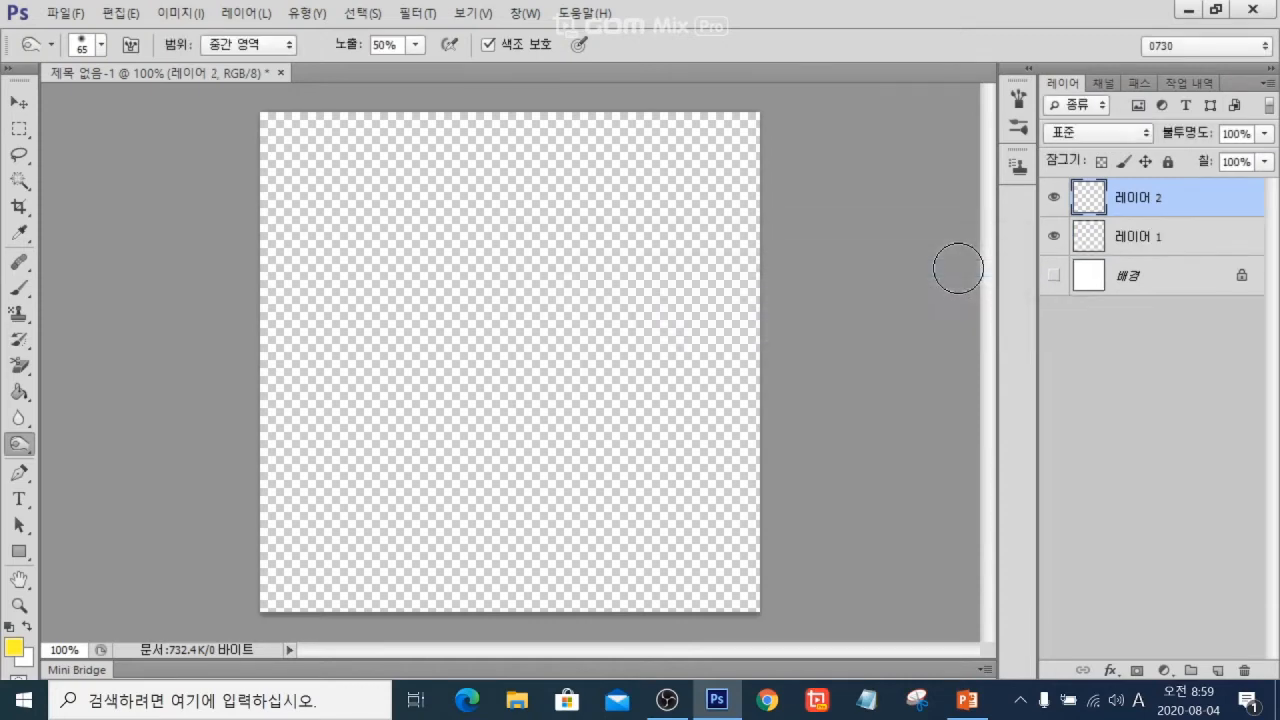
click(1137, 240)
click(1137, 205)
click(1267, 84)
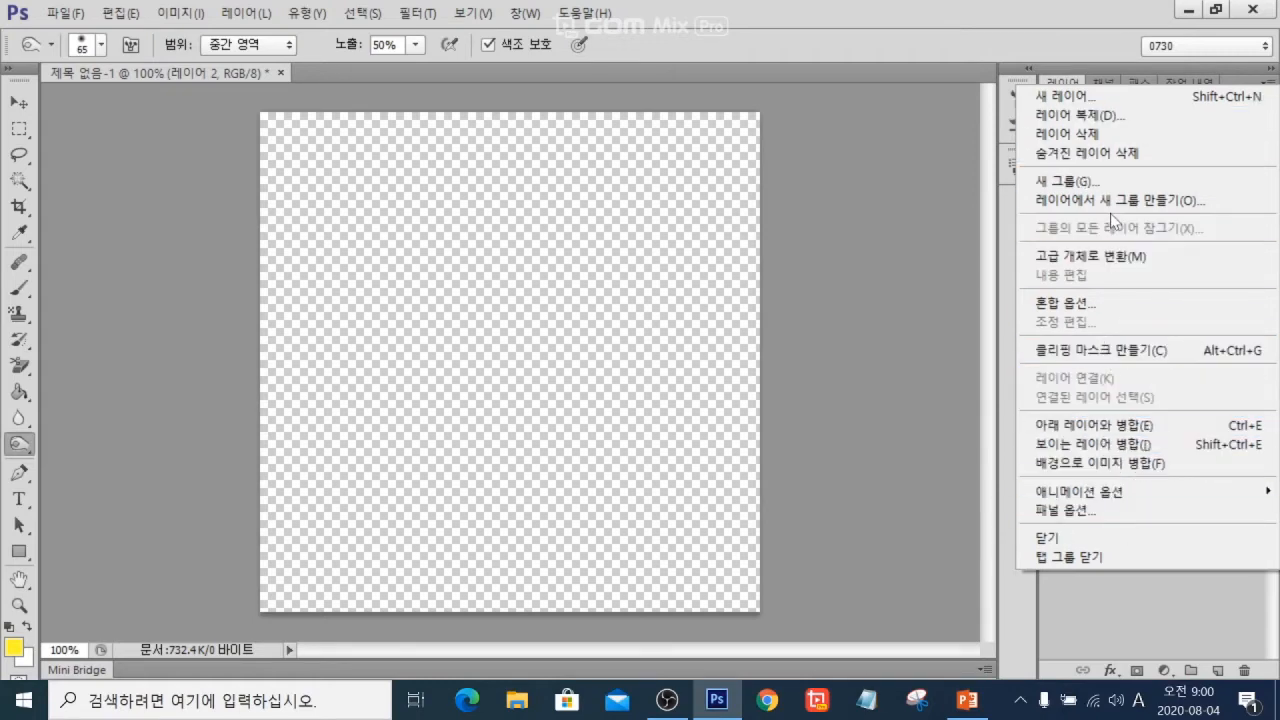
click(1077, 63)
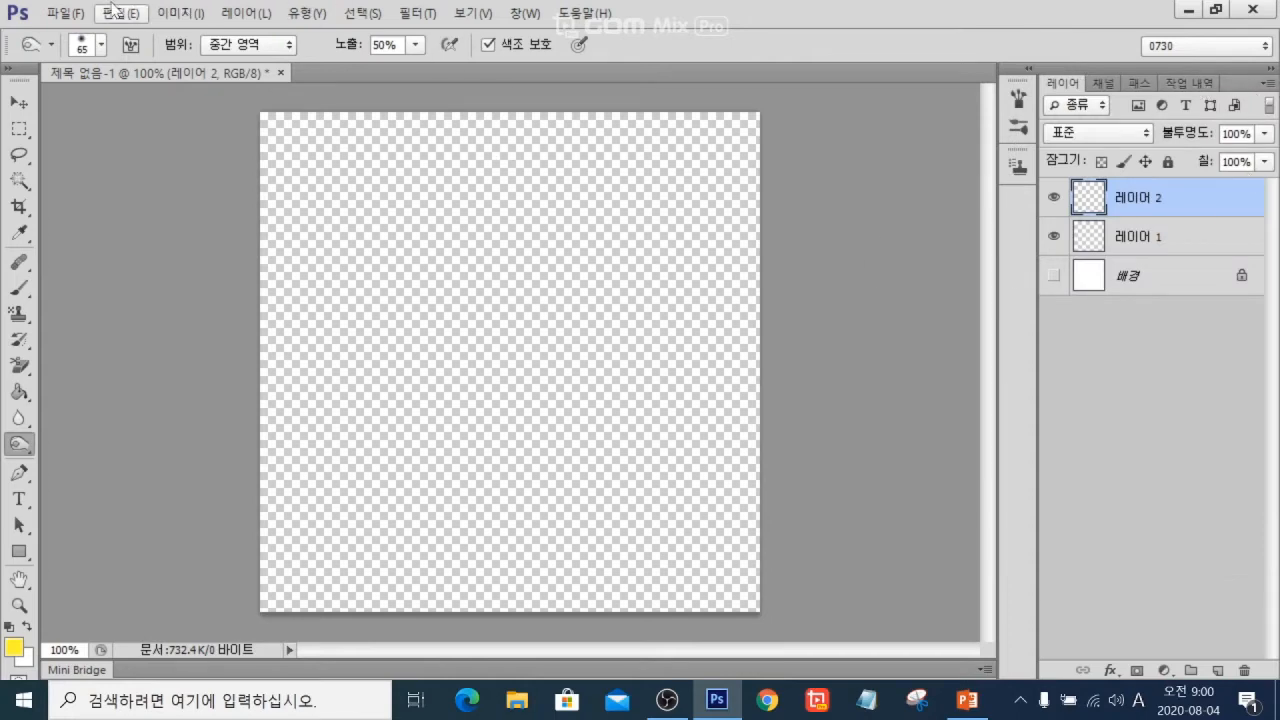
Add a third empty layer at the top of the layer stack with the default settings
click(251, 16)
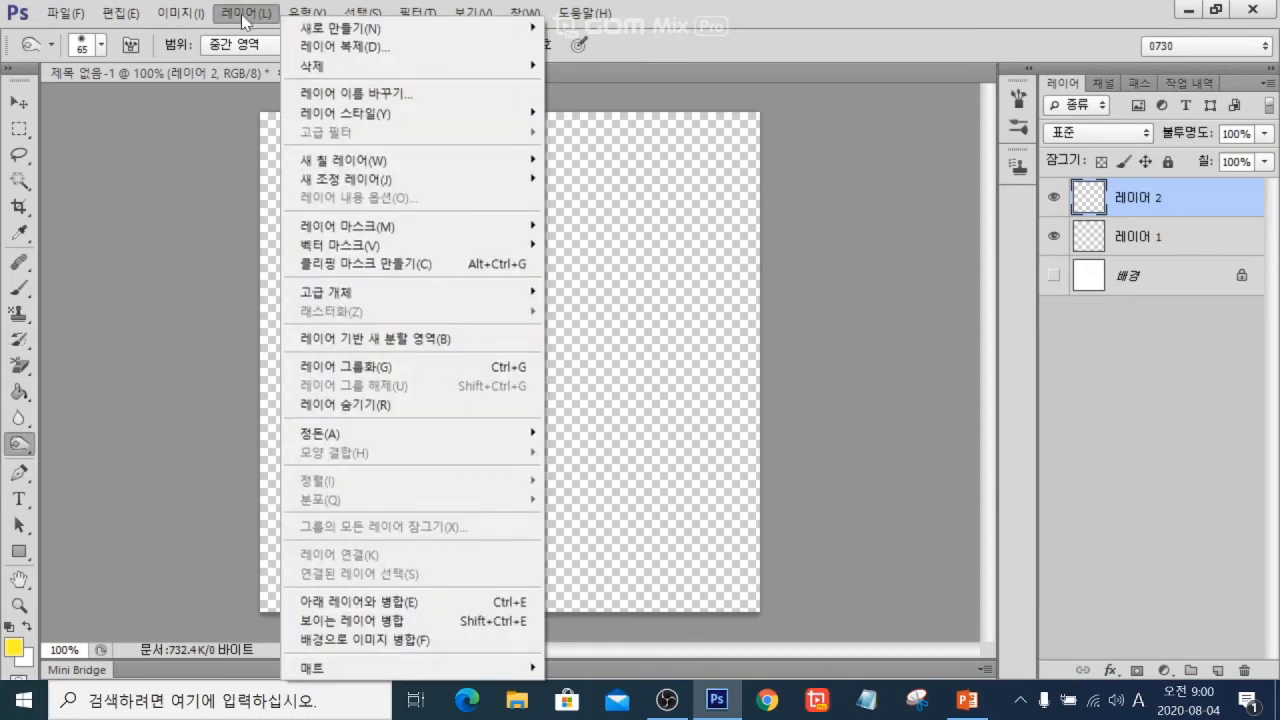
mouse_move(357, 38)
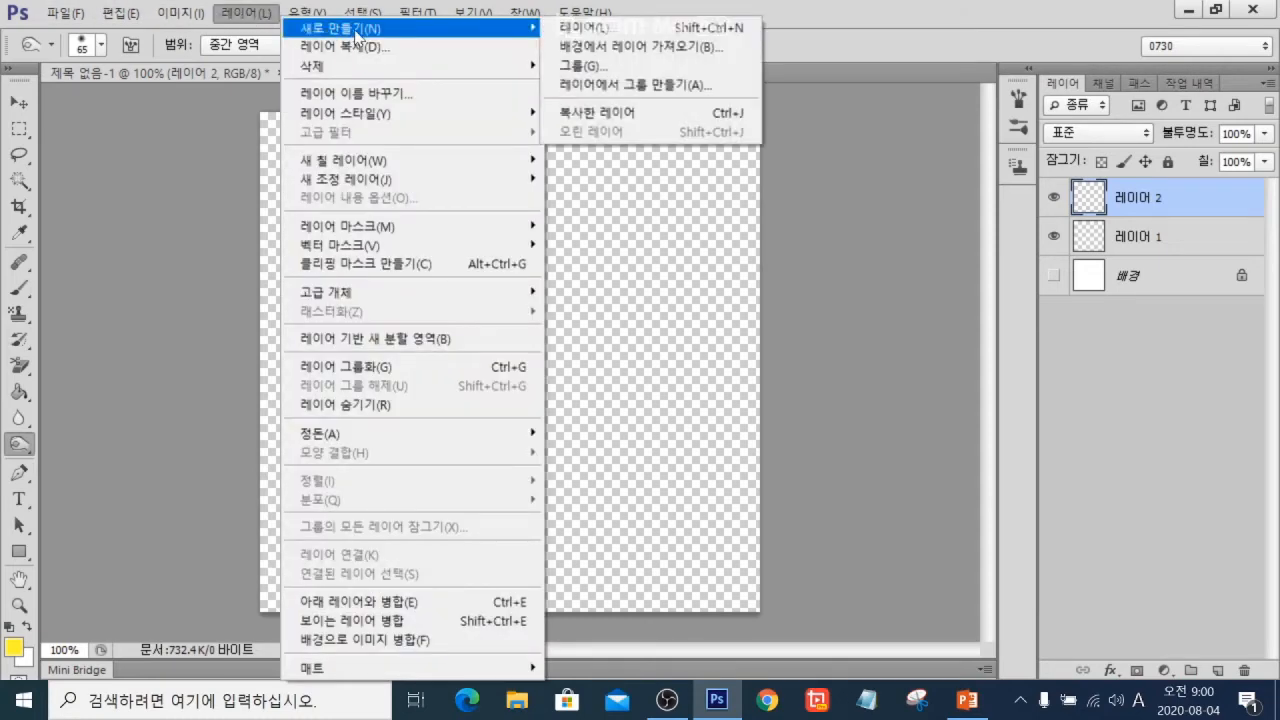
click(574, 35)
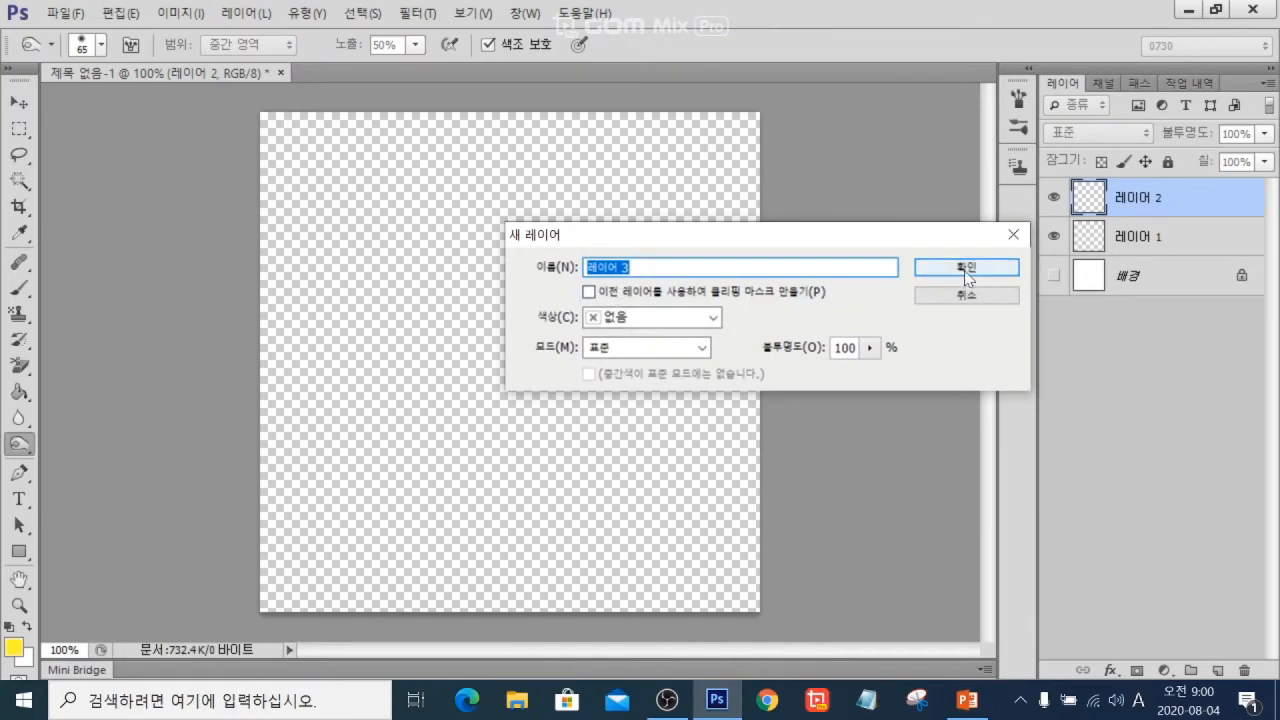
click(927, 274)
click(1143, 281)
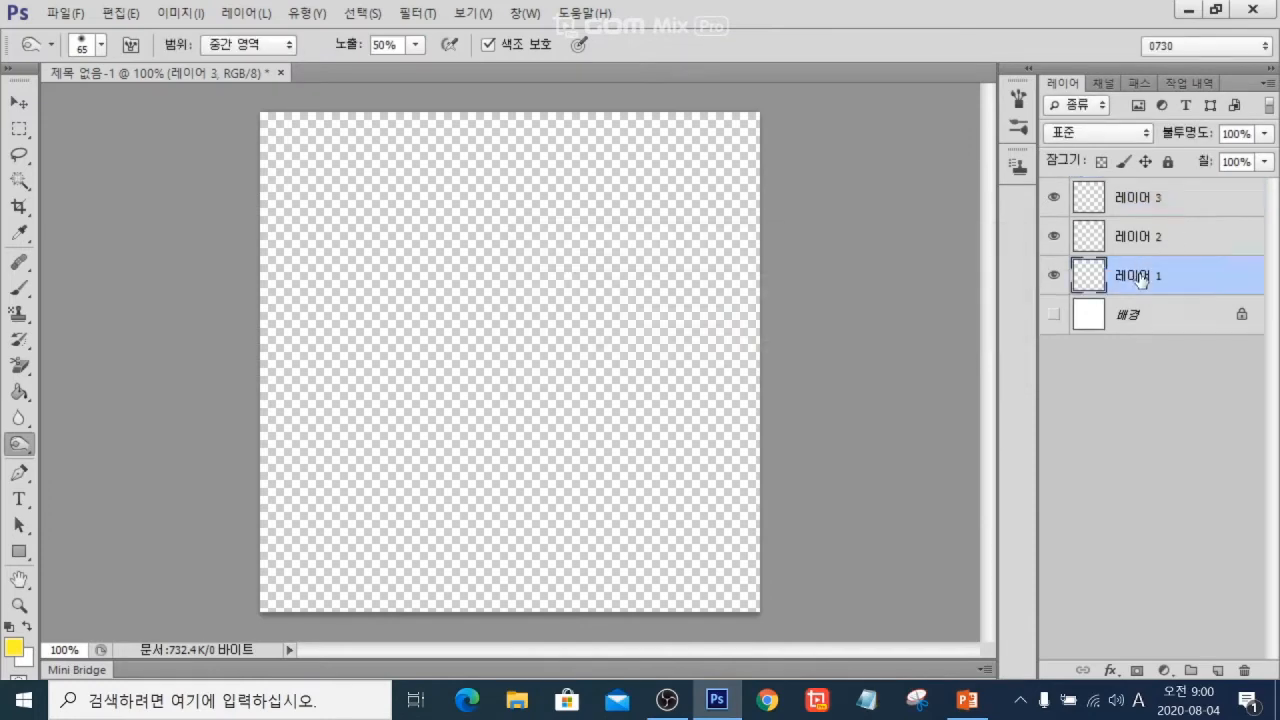
click(1141, 245)
click(1141, 203)
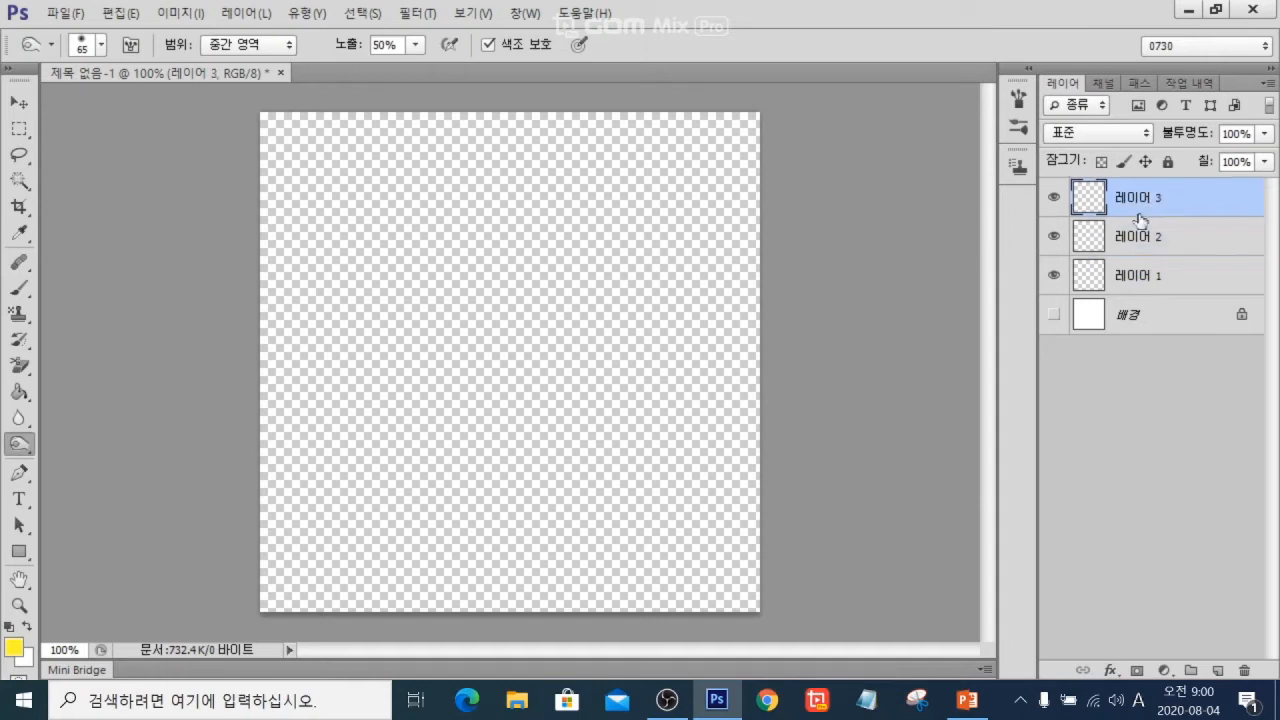
click(1122, 236)
click(1134, 273)
click(1141, 197)
click(1146, 276)
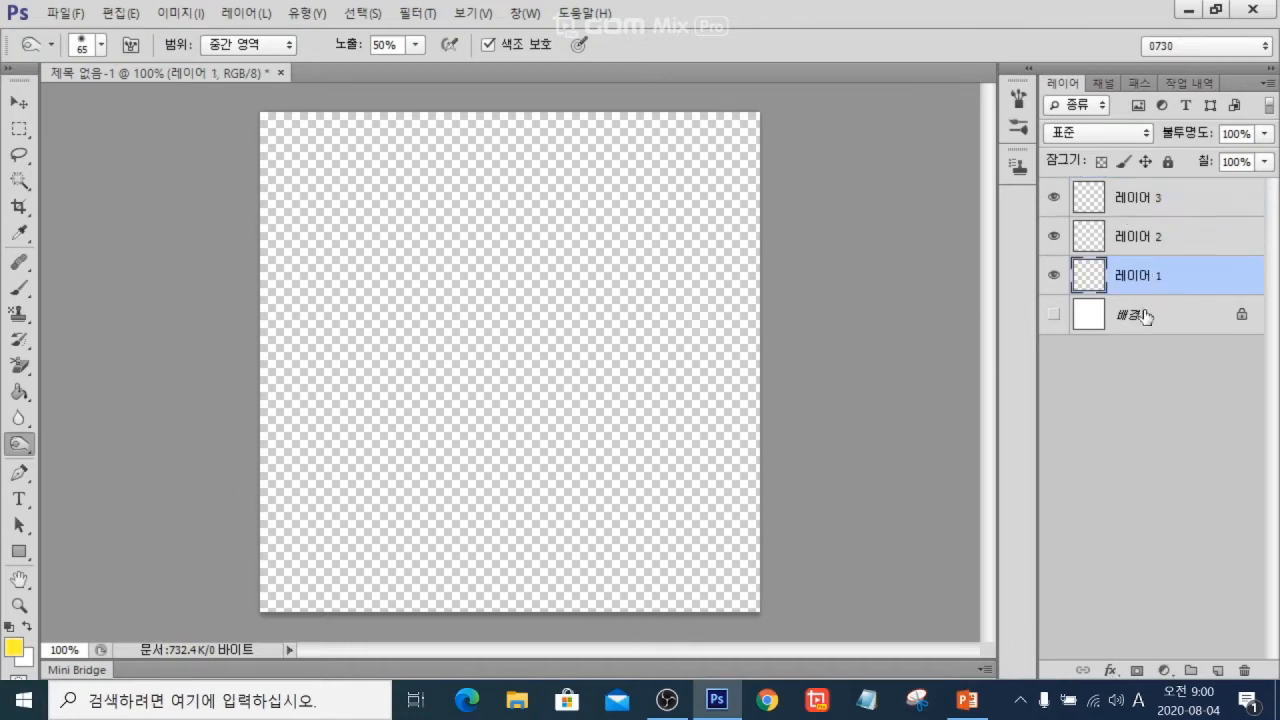
click(1146, 316)
click(1146, 274)
click(1146, 237)
click(1146, 198)
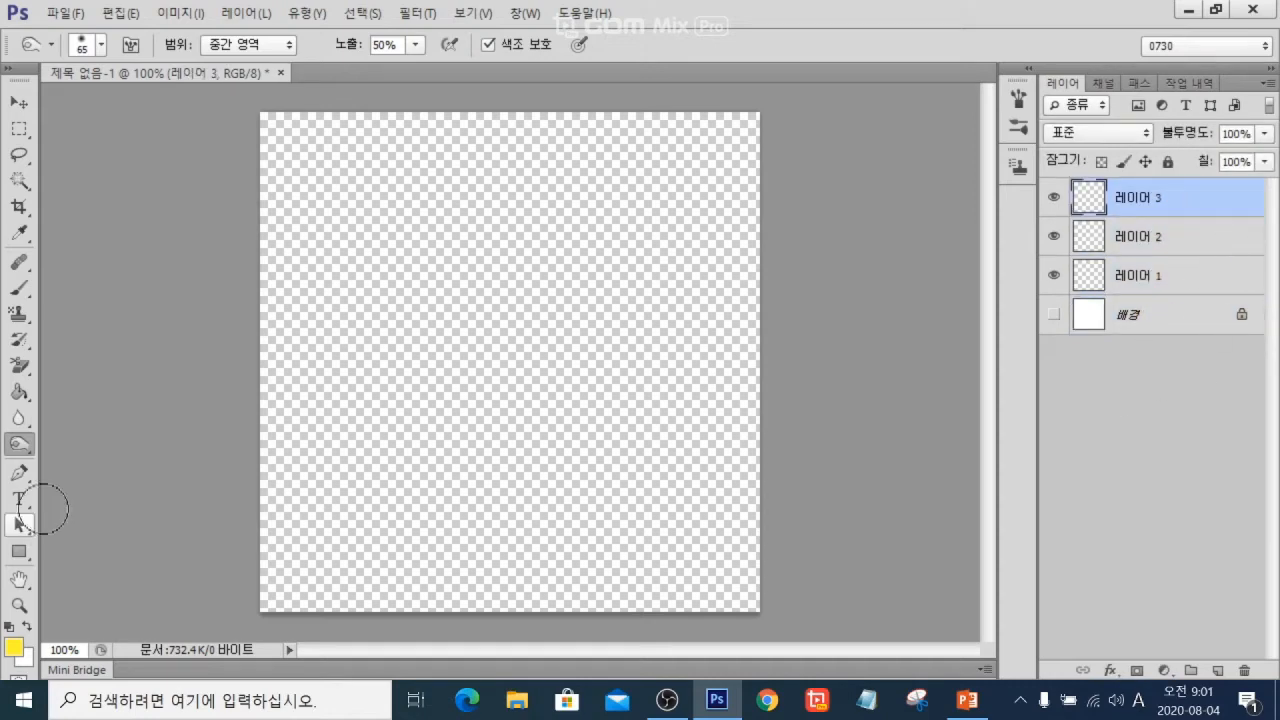
Set the foreground colour to coral red, ff3366
click(14, 648)
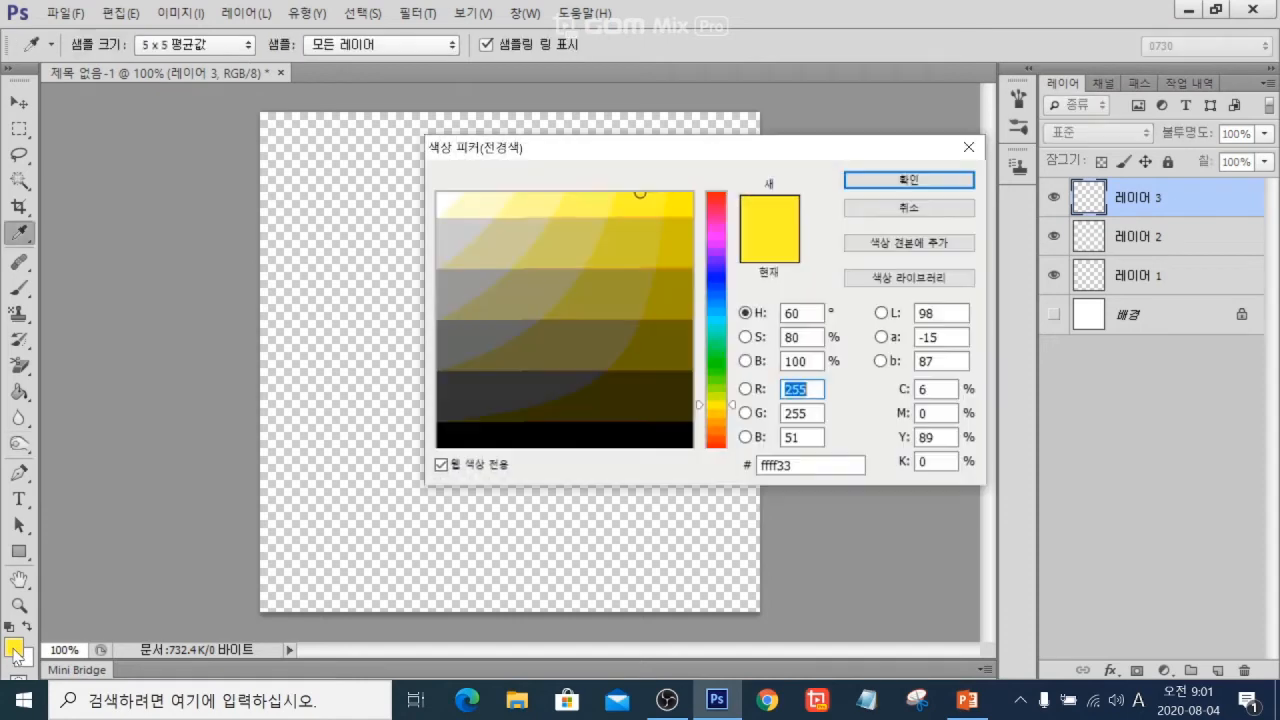
click(716, 205)
click(909, 180)
key(o)
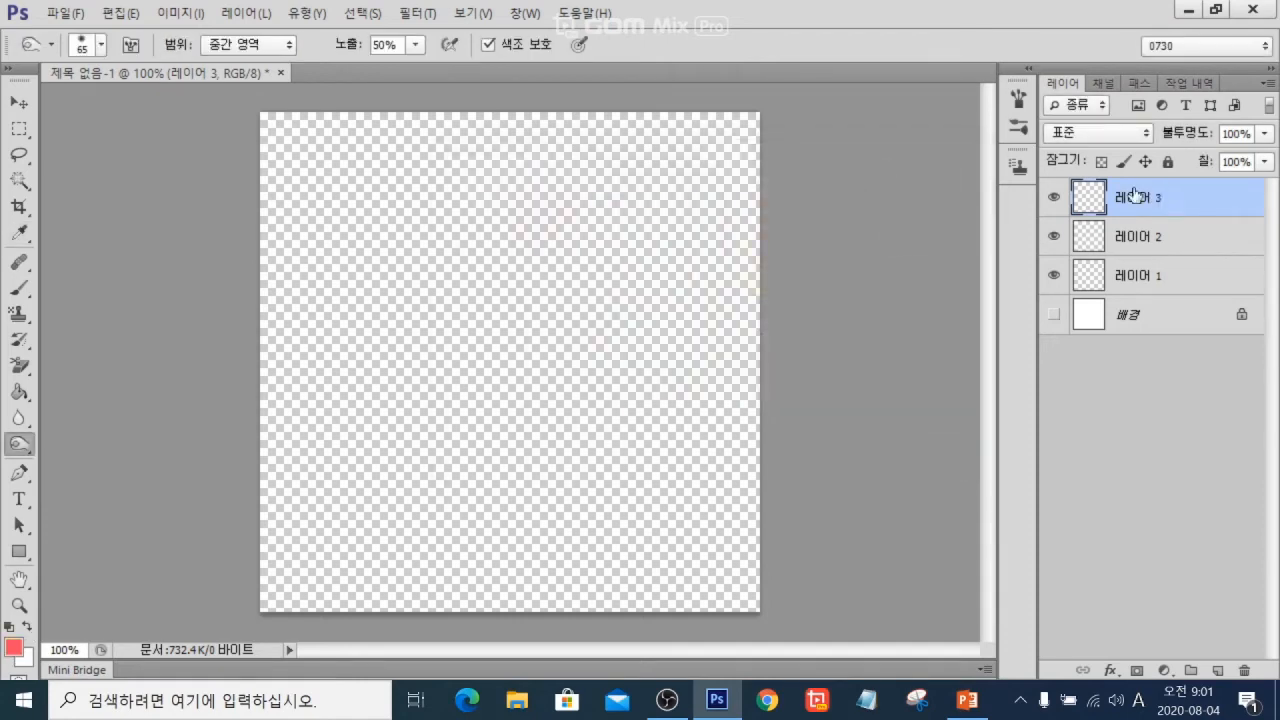
click(1141, 238)
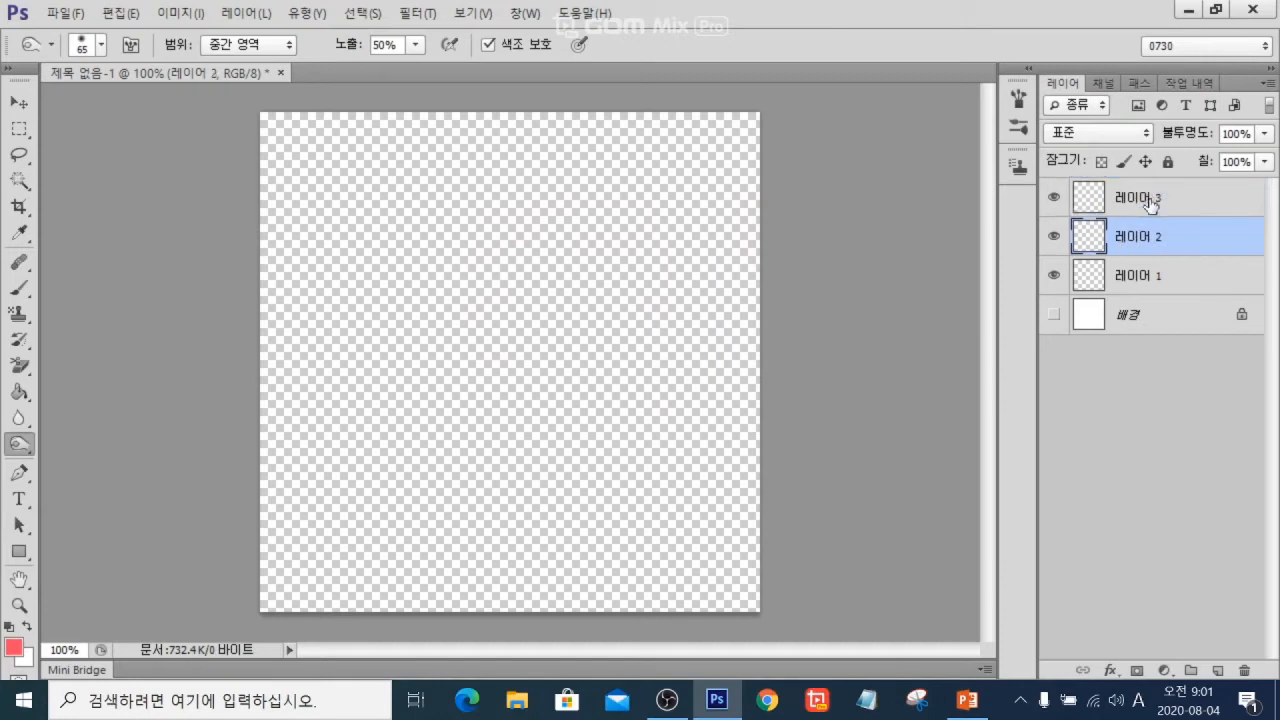
click(1151, 201)
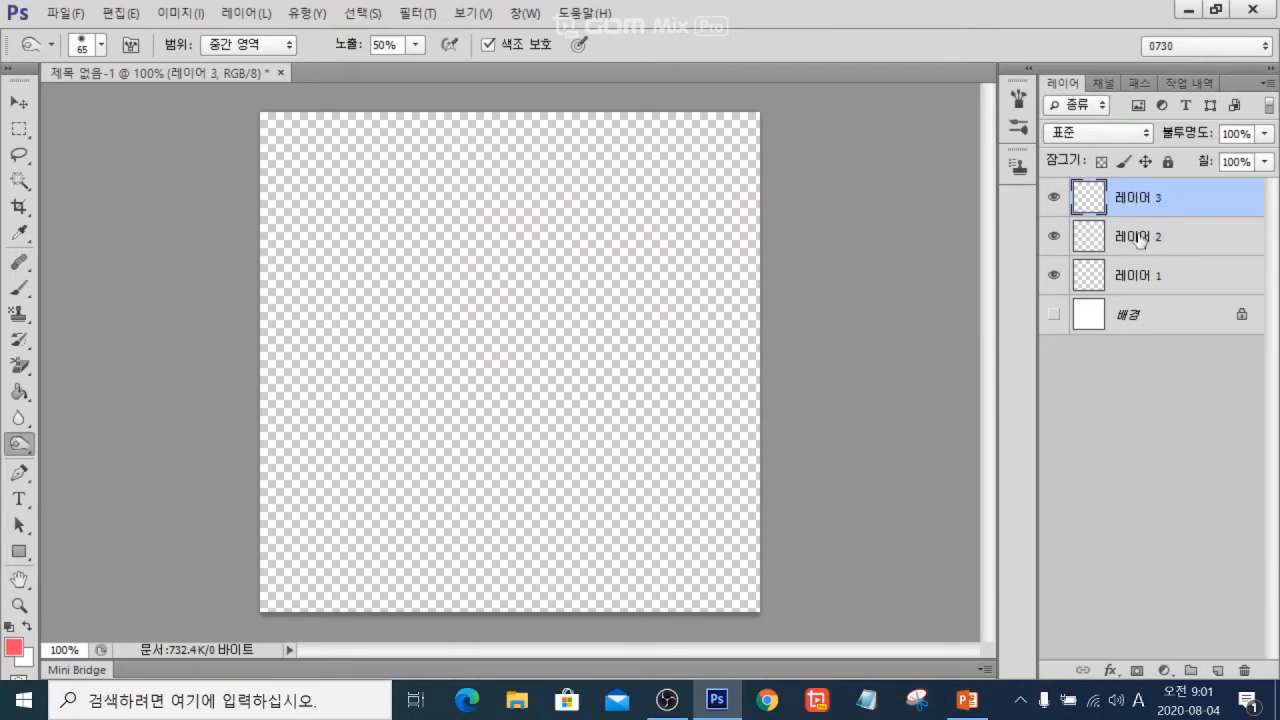
click(1130, 240)
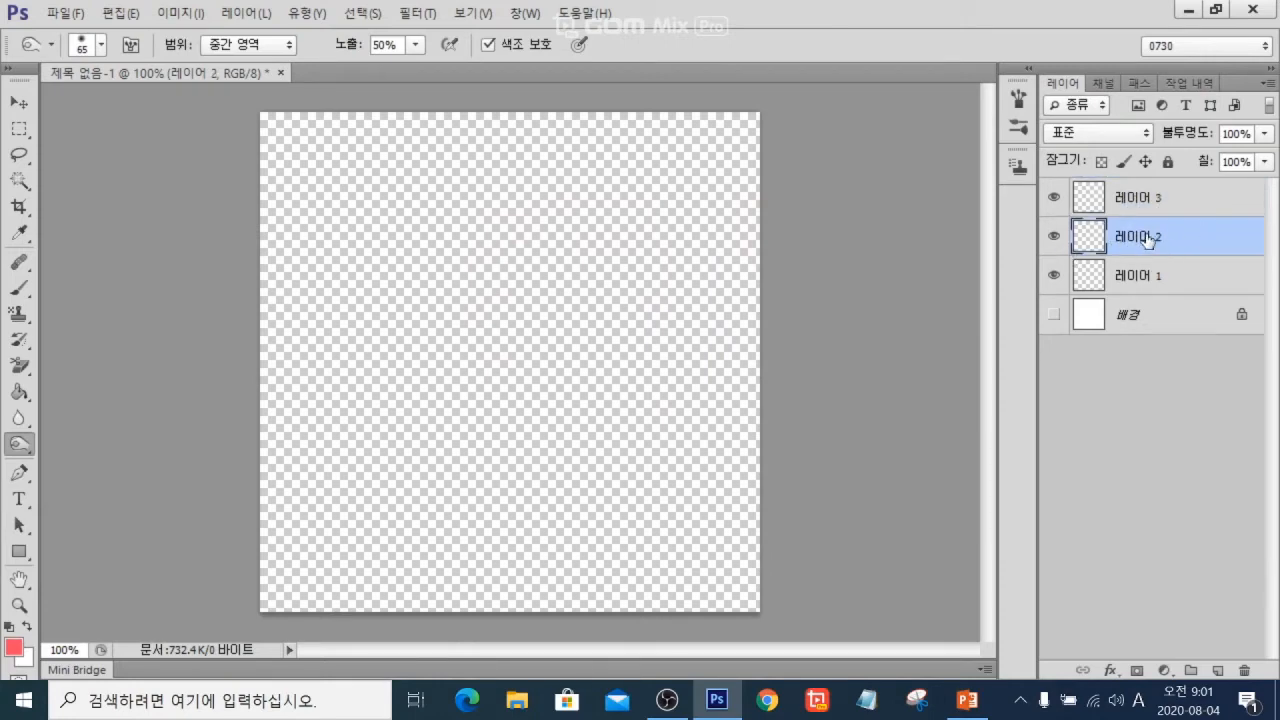
click(1135, 199)
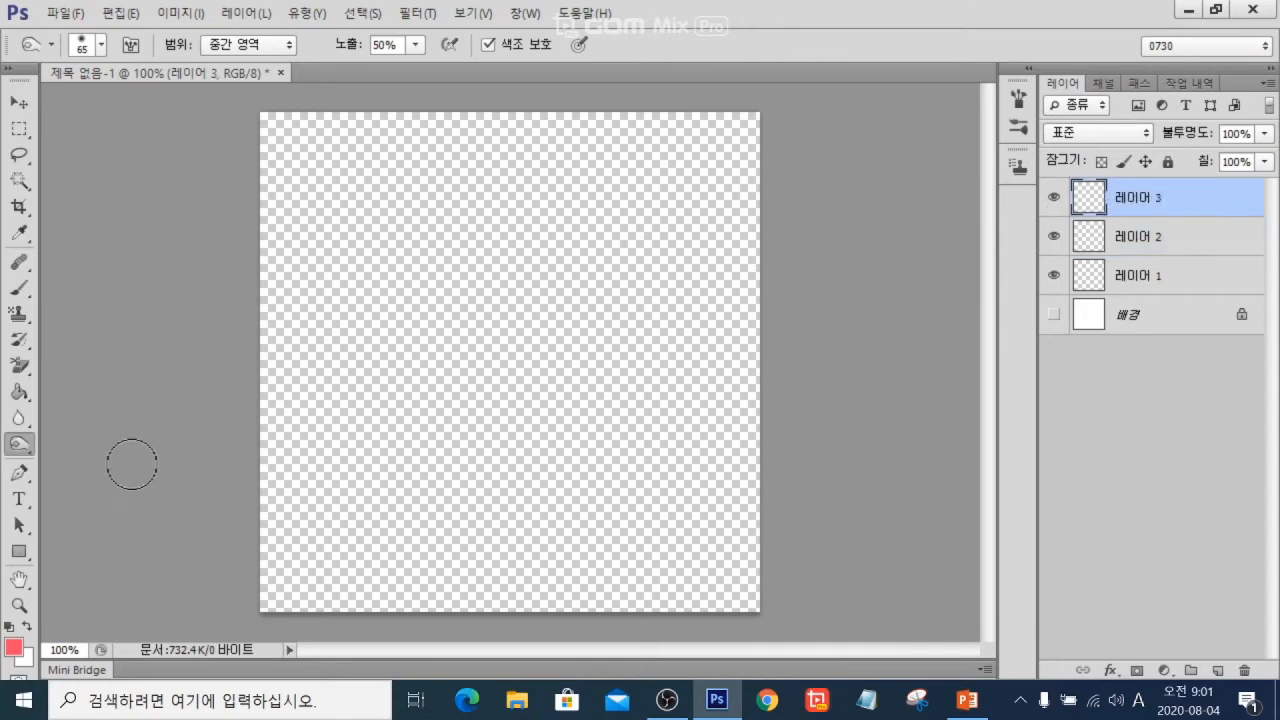
Paint over the entire canvas on 레이어 3 in the foreground colour with a 300 px Brush at 100% hardness
click(19, 288)
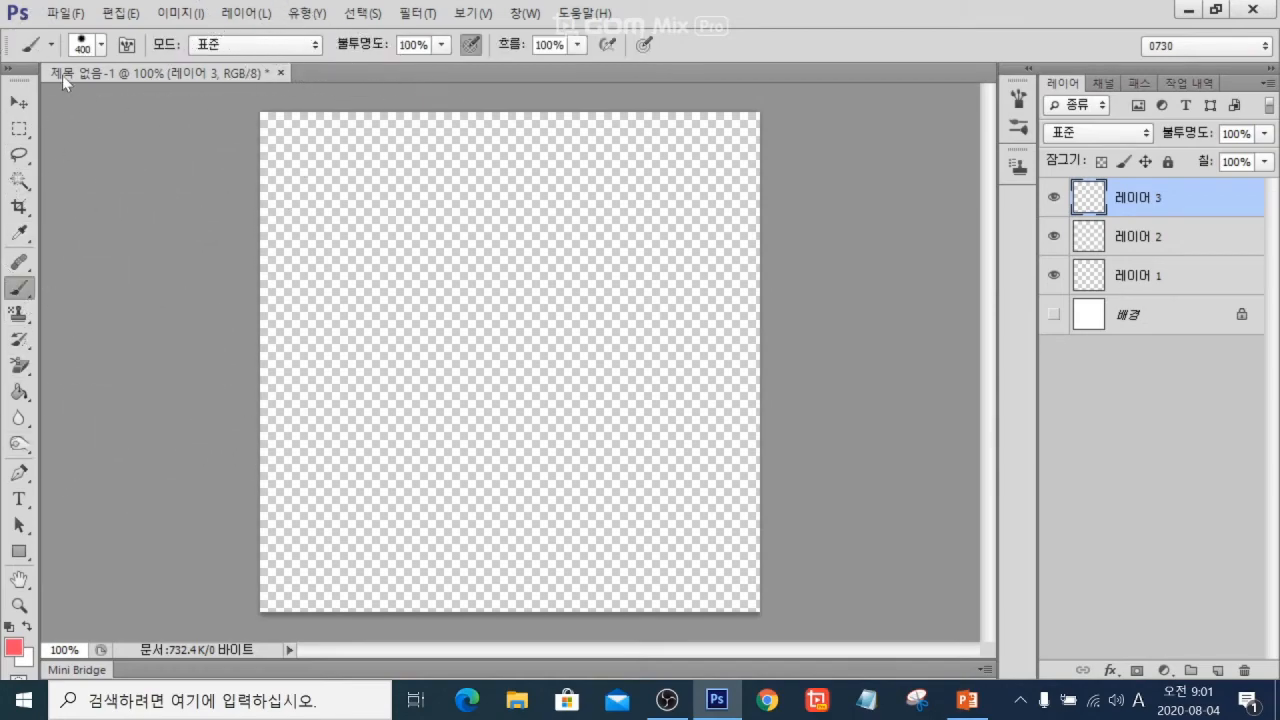
click(102, 47)
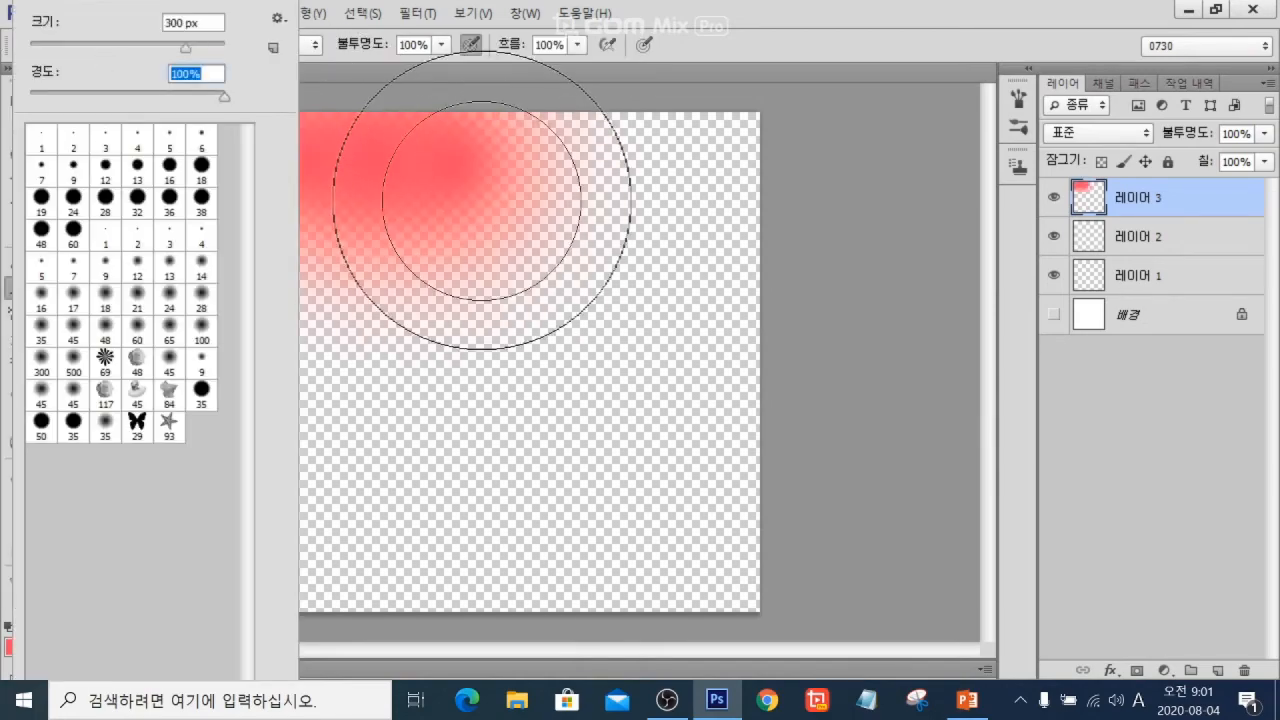
click(480, 200)
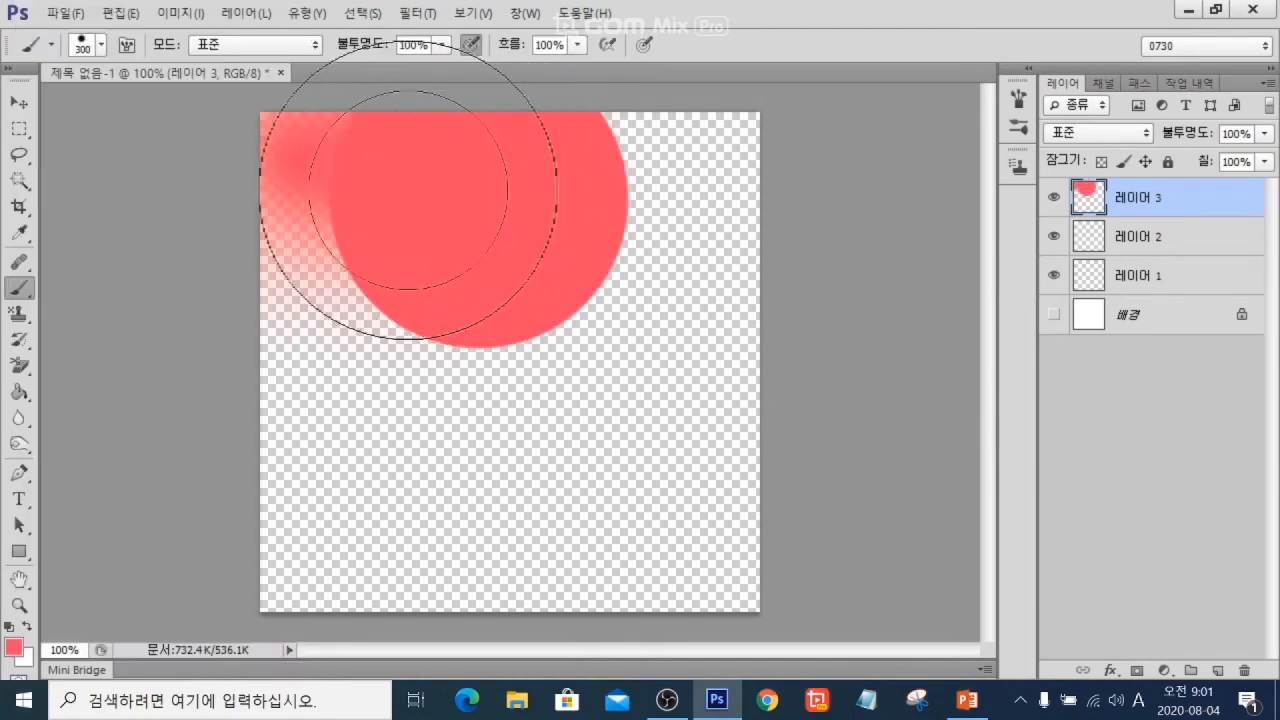
click(380, 187)
mouse_move(325, 187)
mouse_down()
mouse_move(677, 194)
mouse_move(690, 272)
mouse_move(666, 355)
mouse_move(317, 358)
mouse_move(285, 487)
mouse_move(369, 517)
mouse_move(779, 561)
mouse_move(506, 423)
mouse_up()
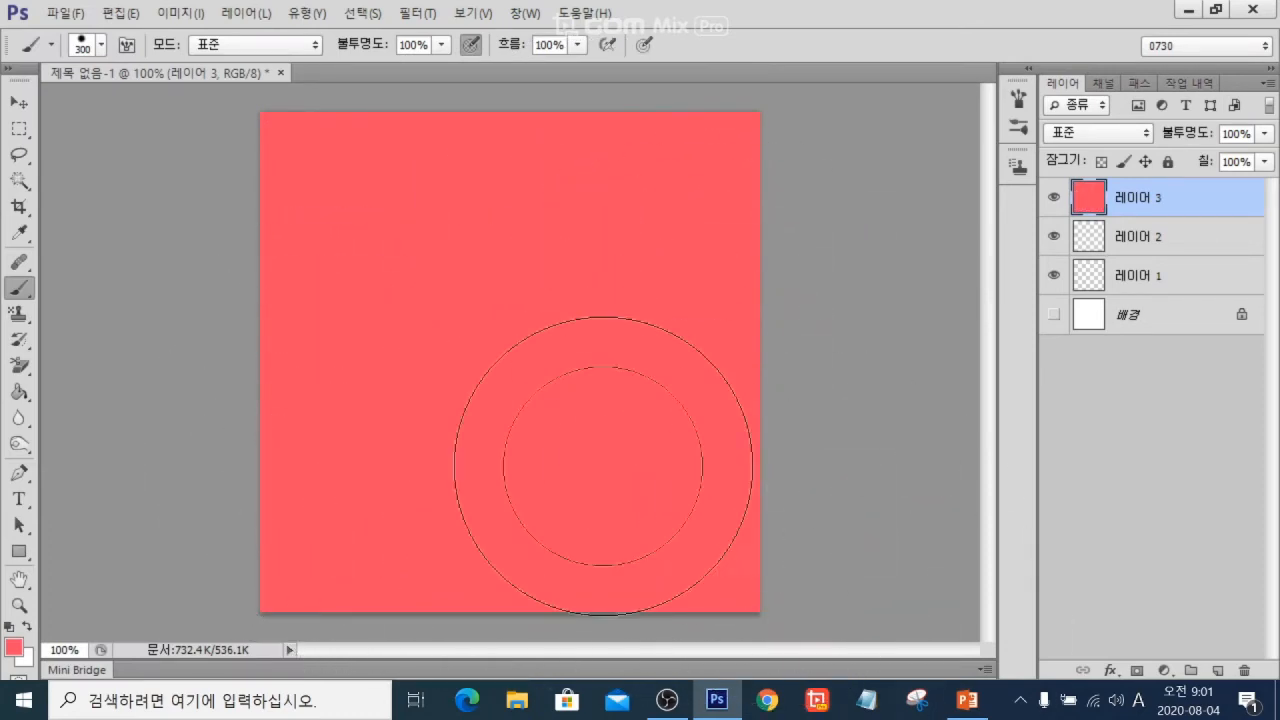
Paint the whole of 레이어 2 with the Brush in pure blue, 0000ff
click(1159, 246)
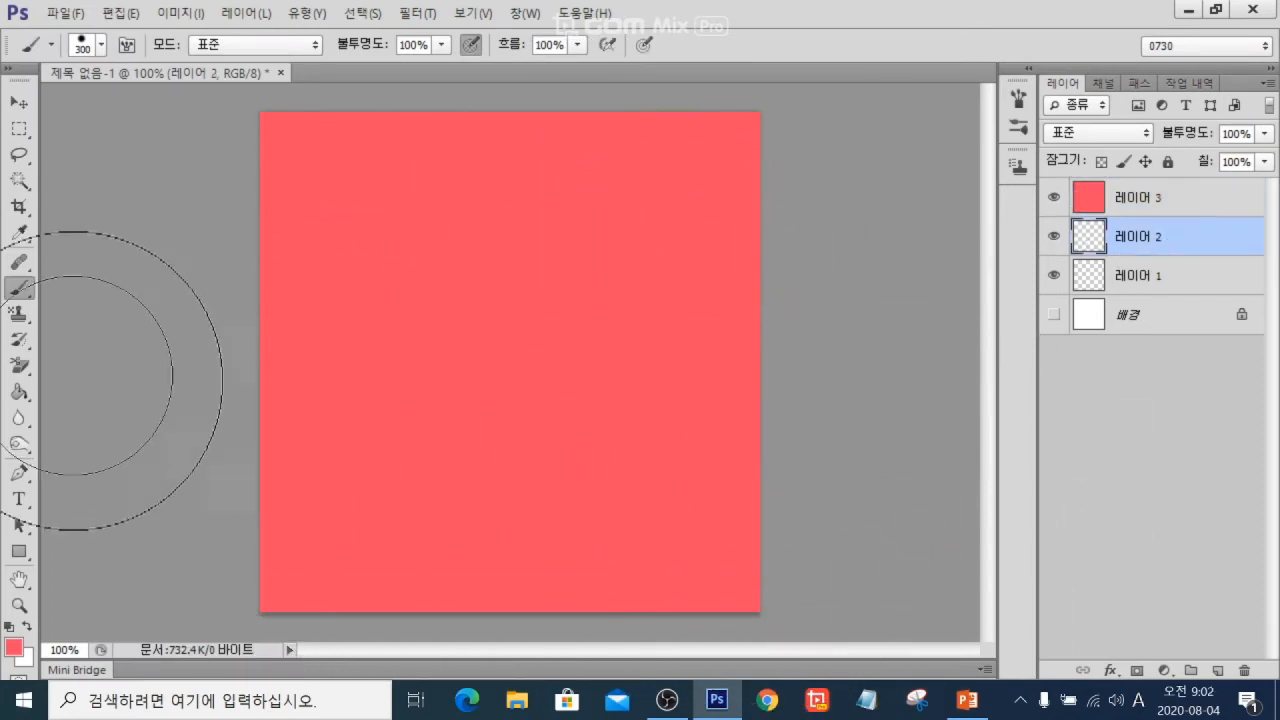
click(10, 643)
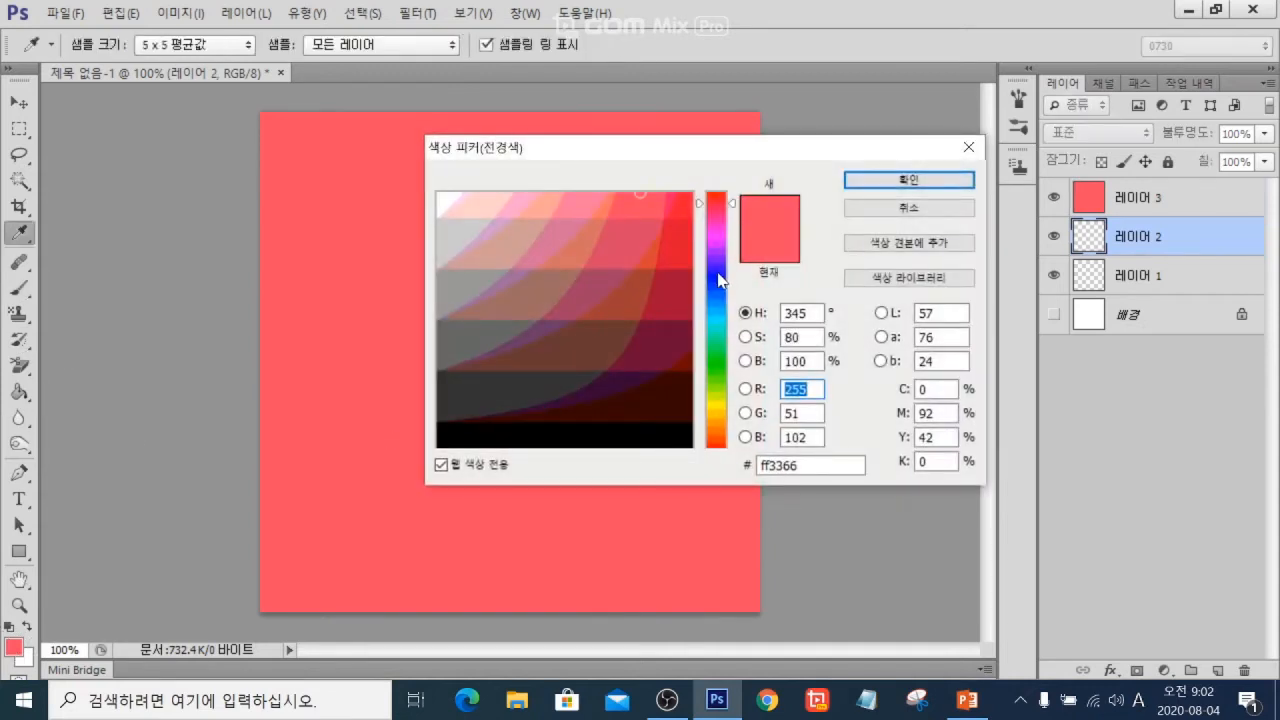
click(718, 274)
click(692, 193)
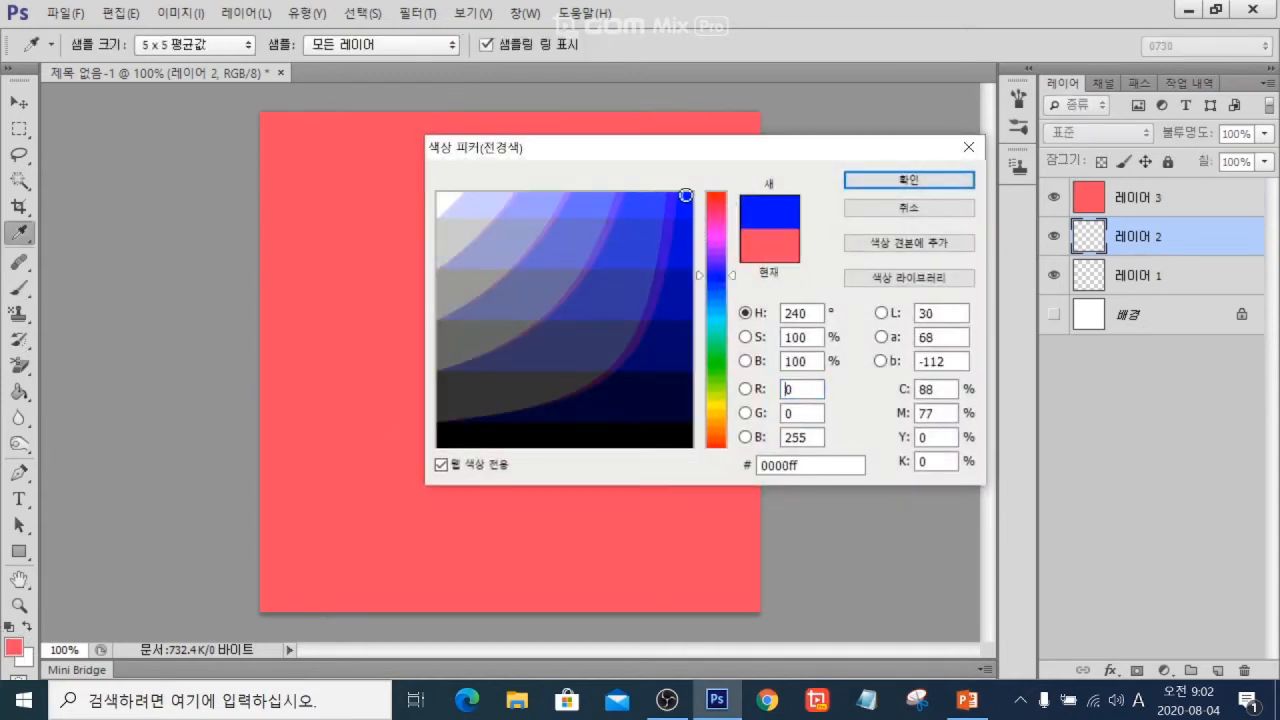
click(891, 180)
key(b)
mouse_move(317, 185)
mouse_down()
mouse_move(291, 177)
mouse_move(719, 199)
mouse_up()
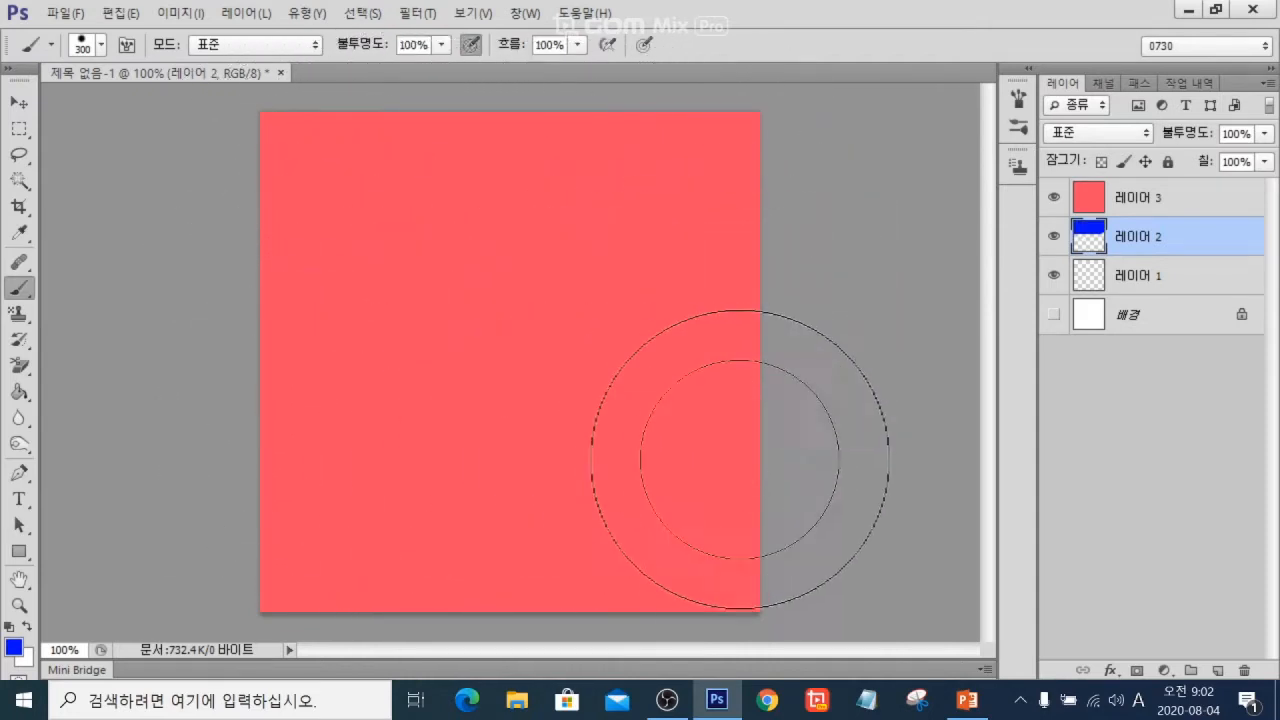
mouse_move(246, 544)
mouse_down()
mouse_move(363, 391)
mouse_move(334, 314)
mouse_up()
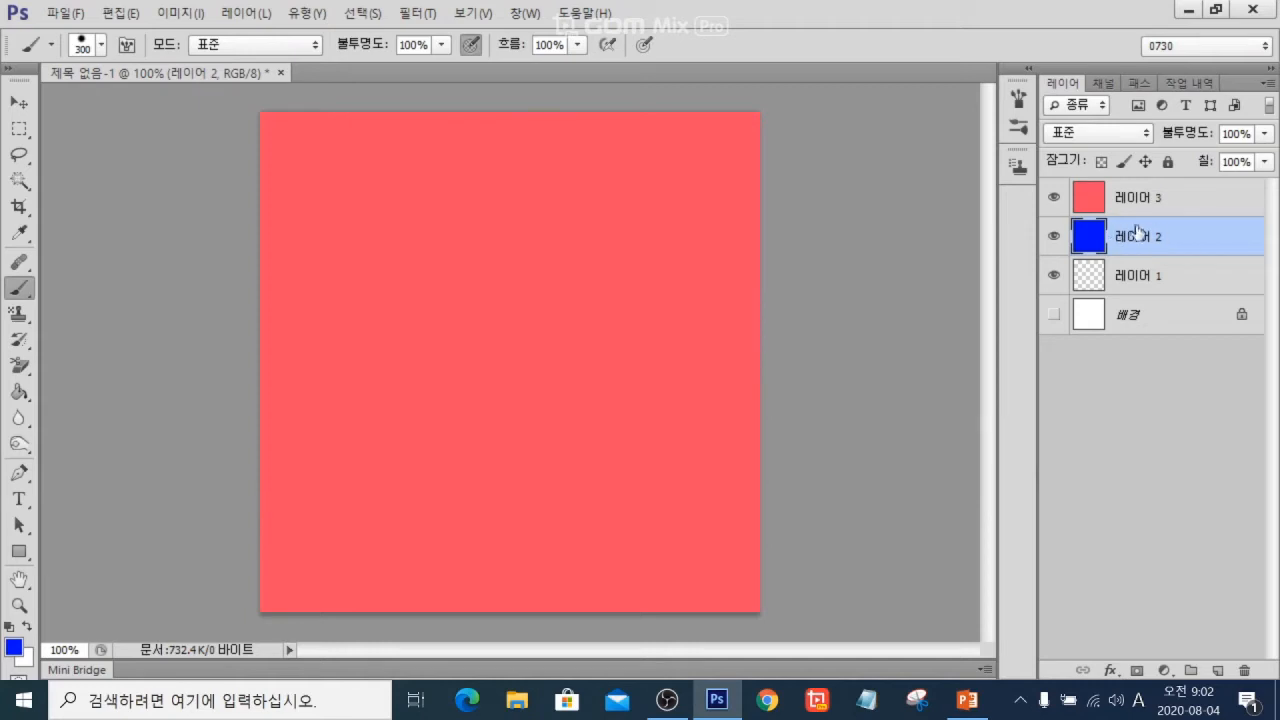
Hide the coral-red 레이어 3 and the blue 레이어 2
click(1053, 201)
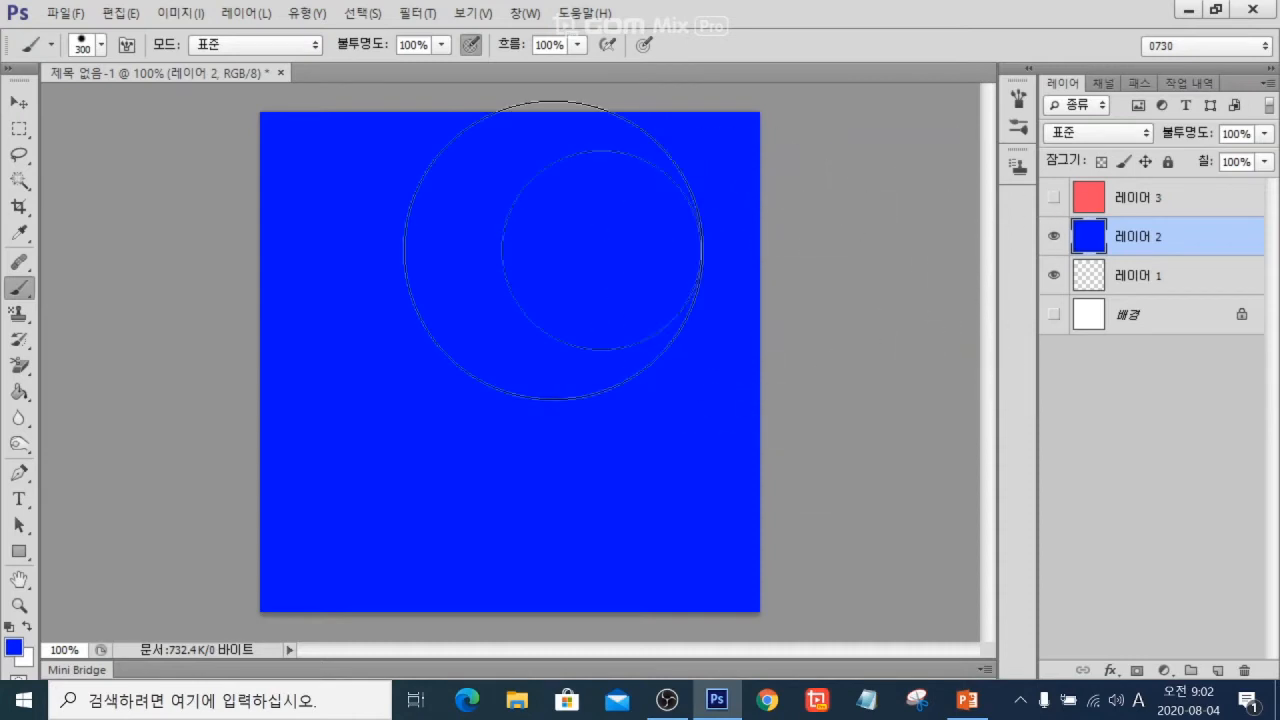
click(1052, 238)
Set the foreground colour to yellow, ffff33
click(14, 649)
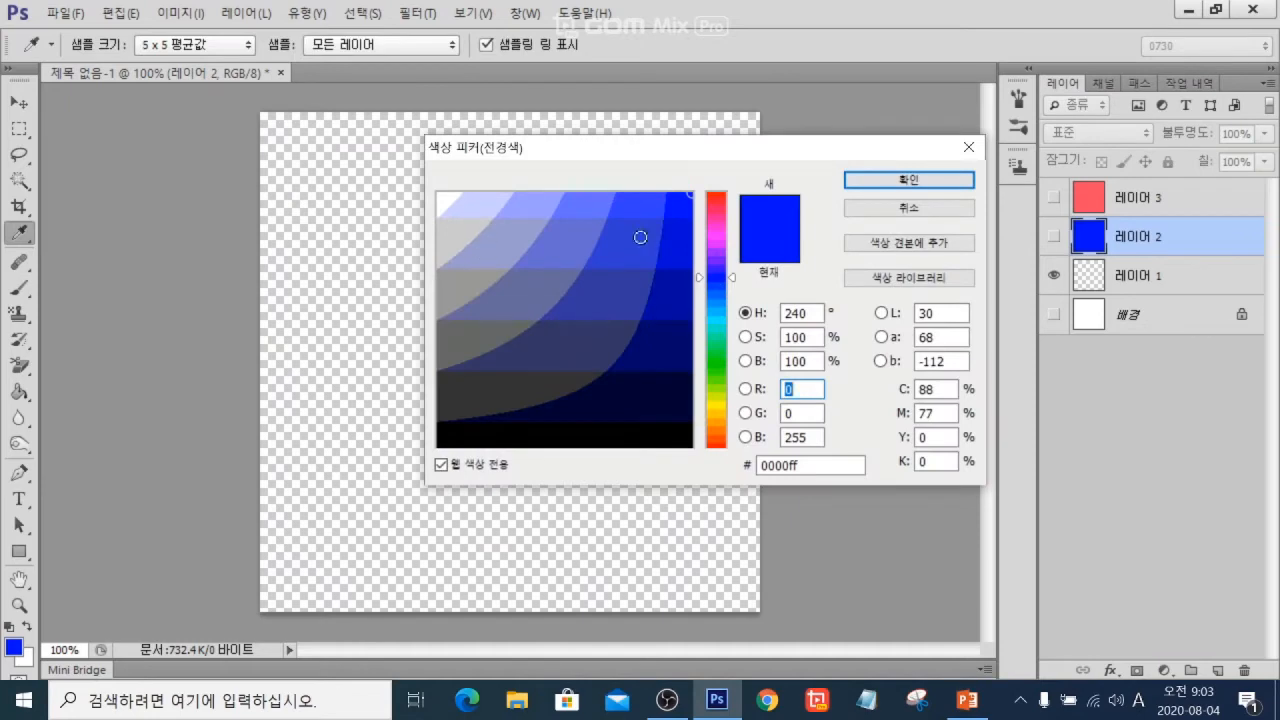
click(720, 409)
click(674, 200)
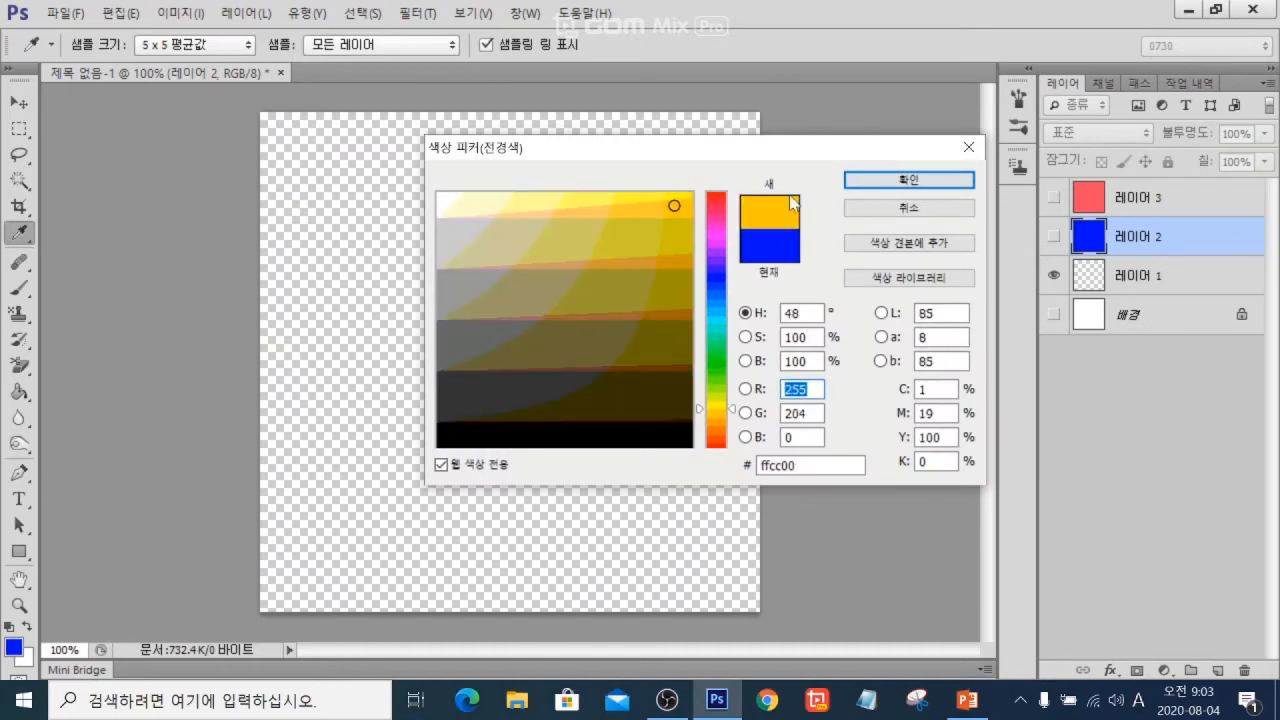
click(652, 194)
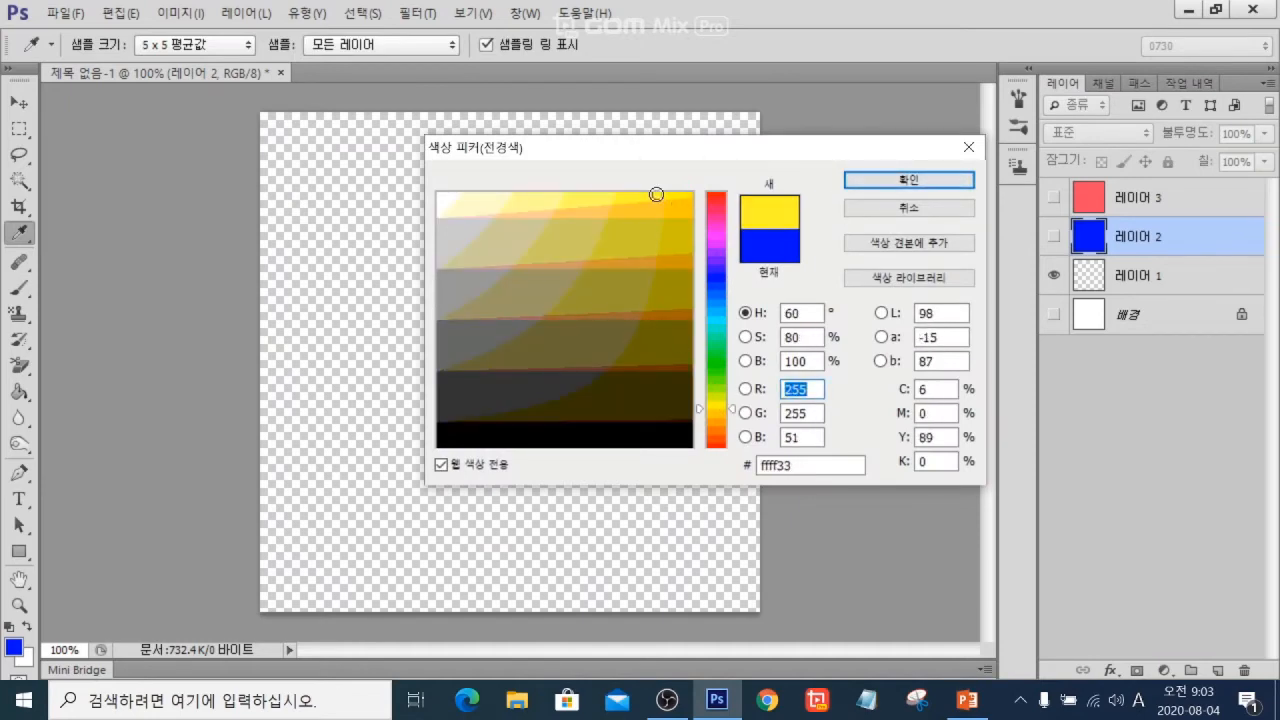
click(908, 180)
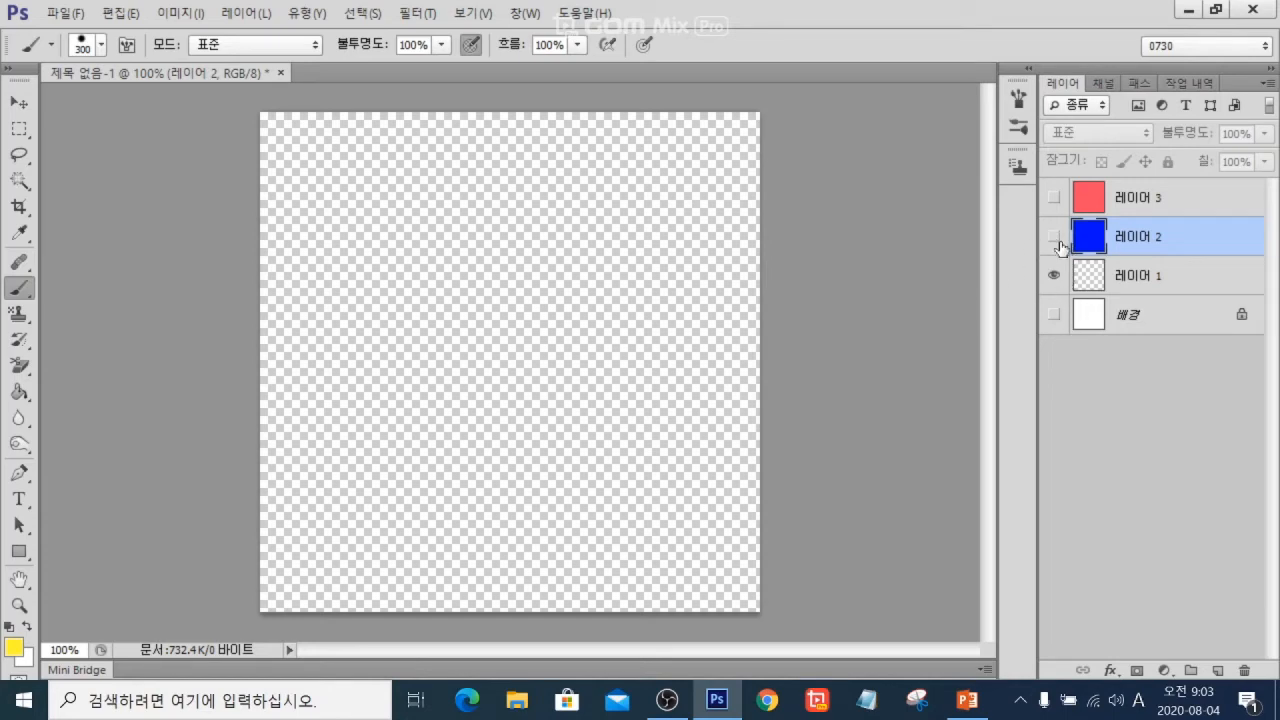
Paint the whole of 레이어 1 with the Brush in the yellow foreground colour, and show 레이어 2 and 레이어 3 again
click(1145, 279)
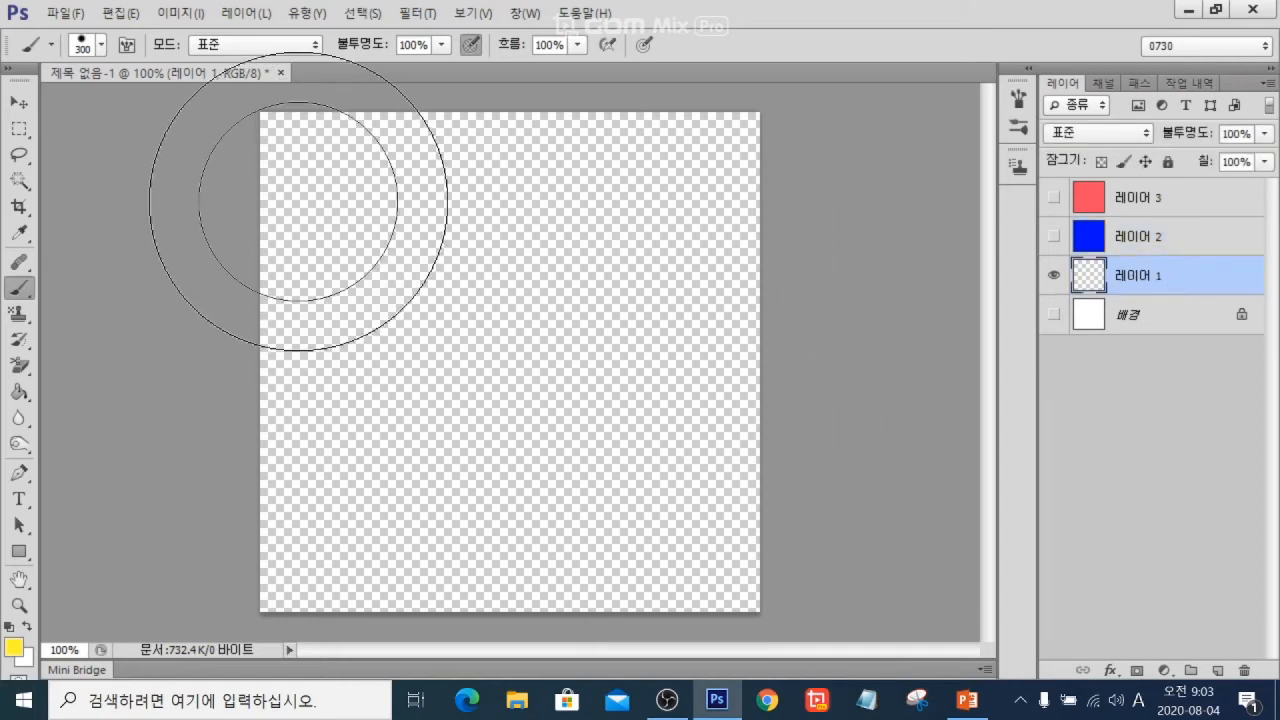
mouse_move(298, 201)
mouse_down()
mouse_move(702, 202)
mouse_move(710, 352)
mouse_move(341, 357)
mouse_move(292, 411)
mouse_move(283, 532)
mouse_move(356, 557)
mouse_move(688, 569)
mouse_move(757, 509)
mouse_up()
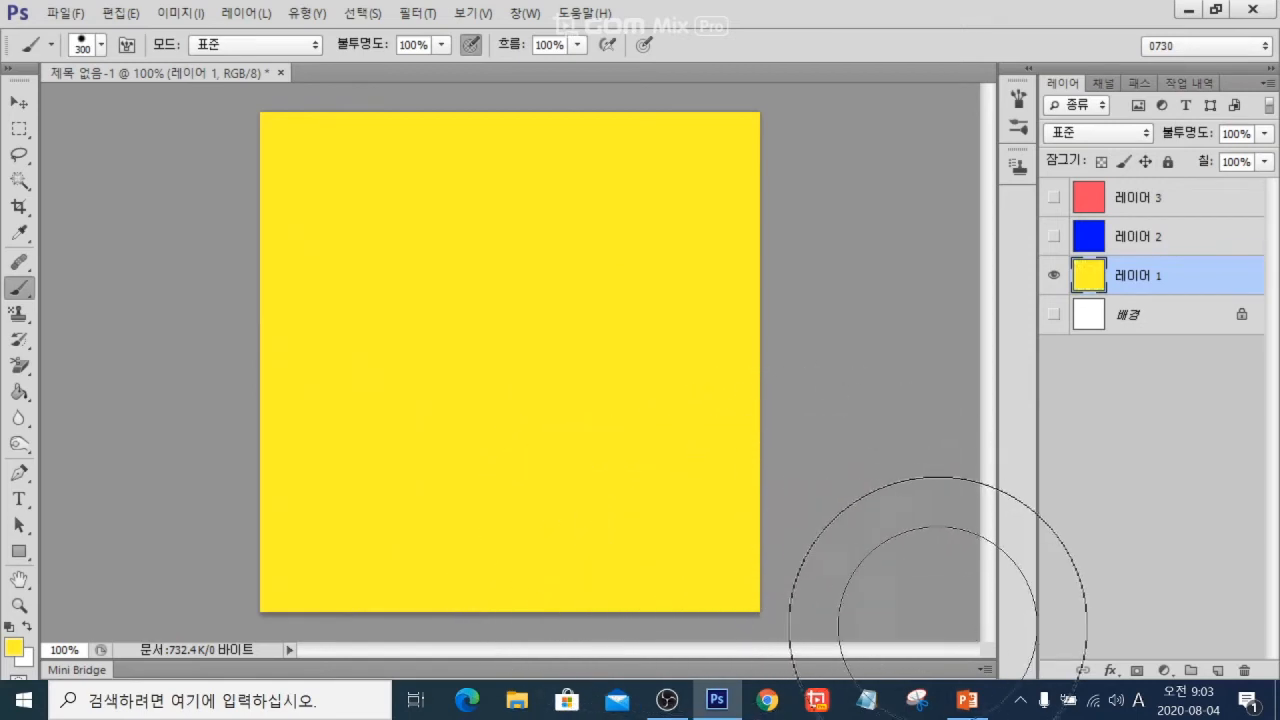
click(1054, 237)
click(1054, 197)
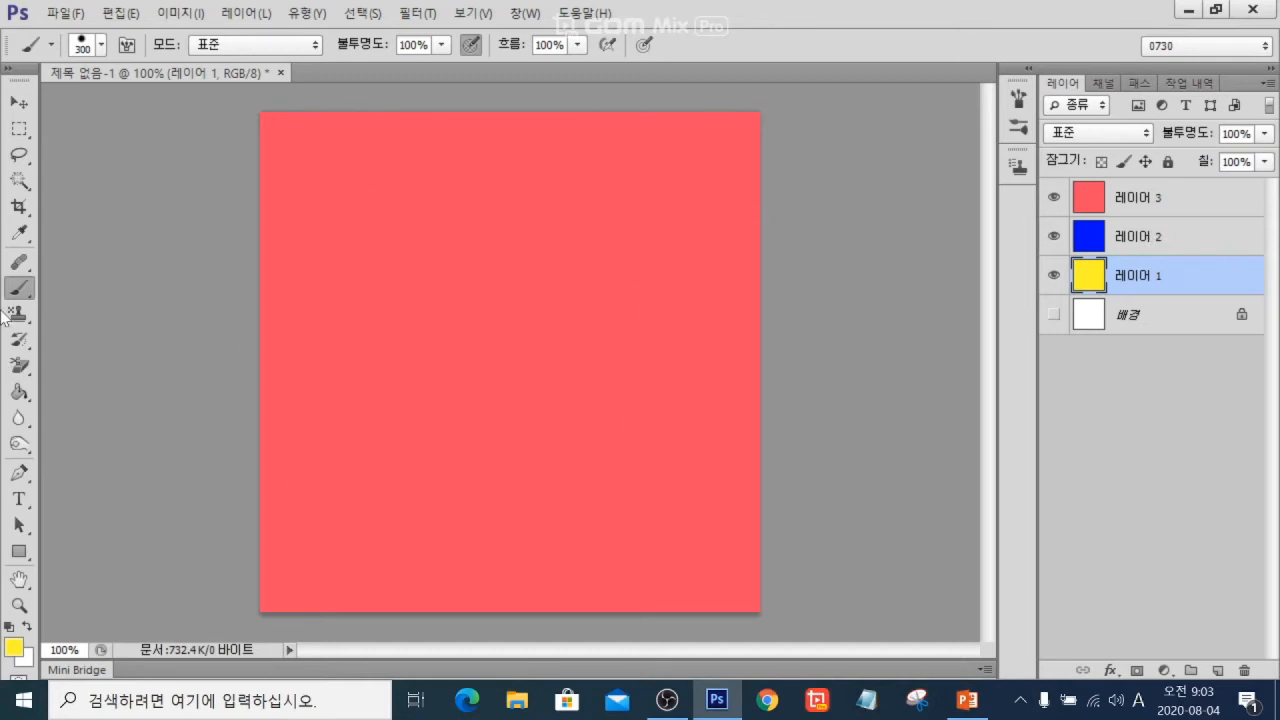
With the Move tool's auto-select off, move the coral-red 레이어 3 toward the canvas's upper-left corner, uncovering part of 레이어 2
click(18, 104)
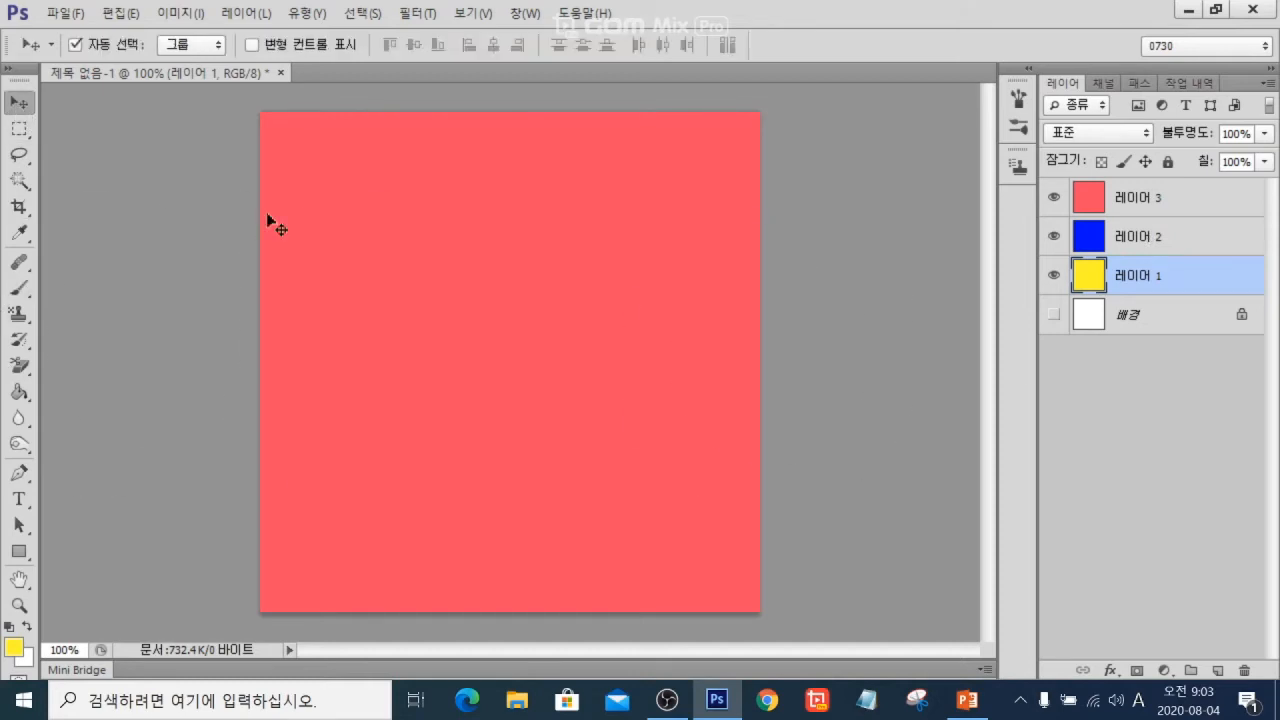
drag(559, 469, 382, 240)
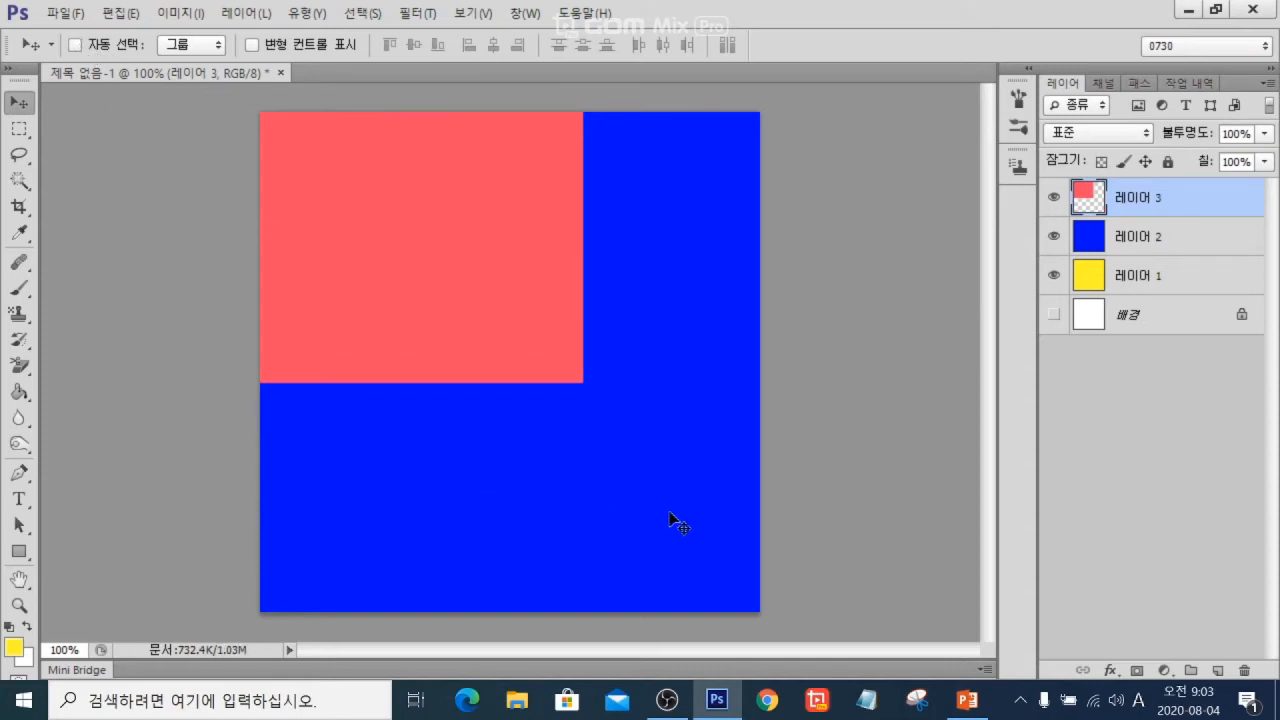
drag(674, 520, 674, 551)
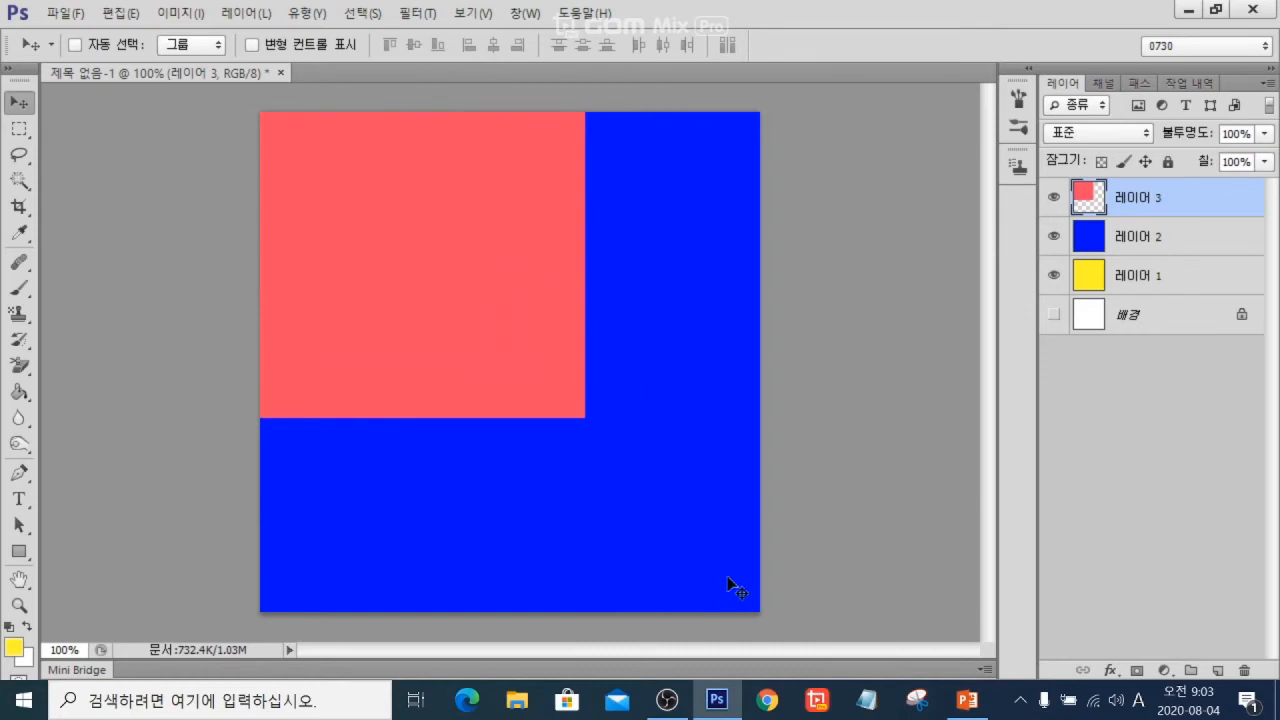
mouse_move(732, 588)
mouse_down()
mouse_move(651, 469)
mouse_move(742, 607)
mouse_up()
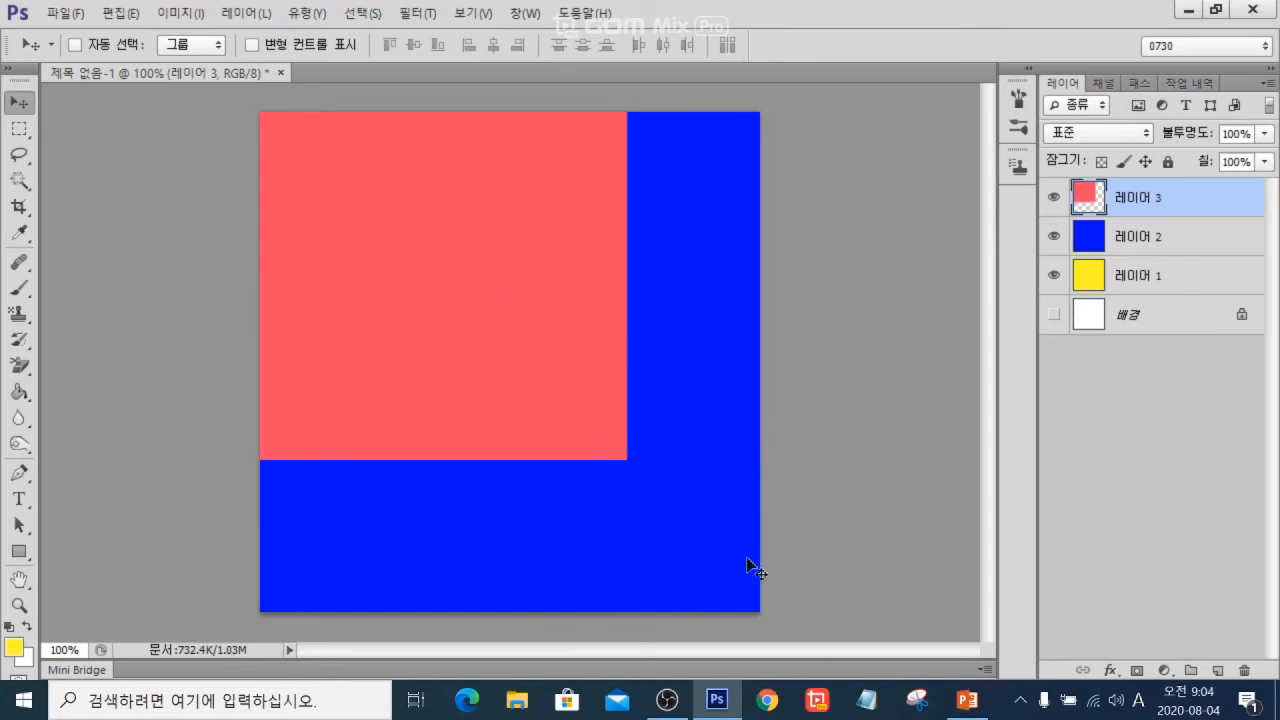
drag(692, 310, 556, 245)
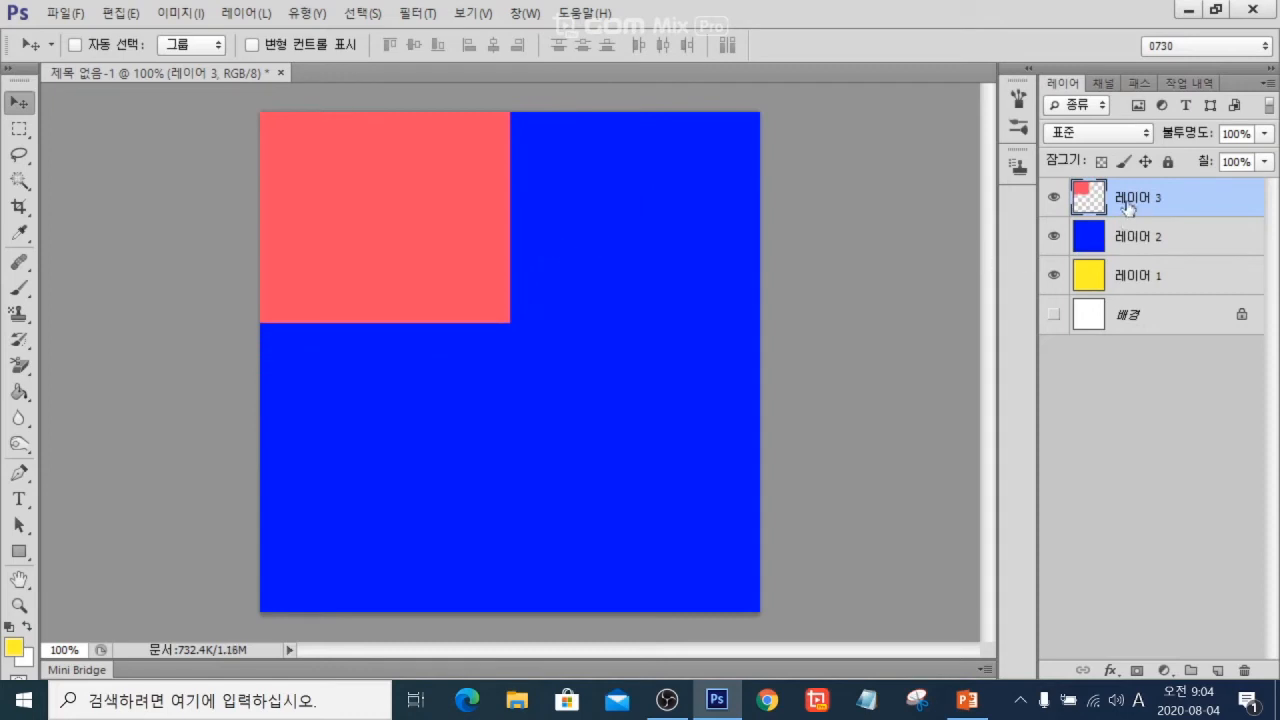
Try moving the blue 레이어 2 by selecting it first with auto-select off, and make 레이어 3 active again
click(1133, 238)
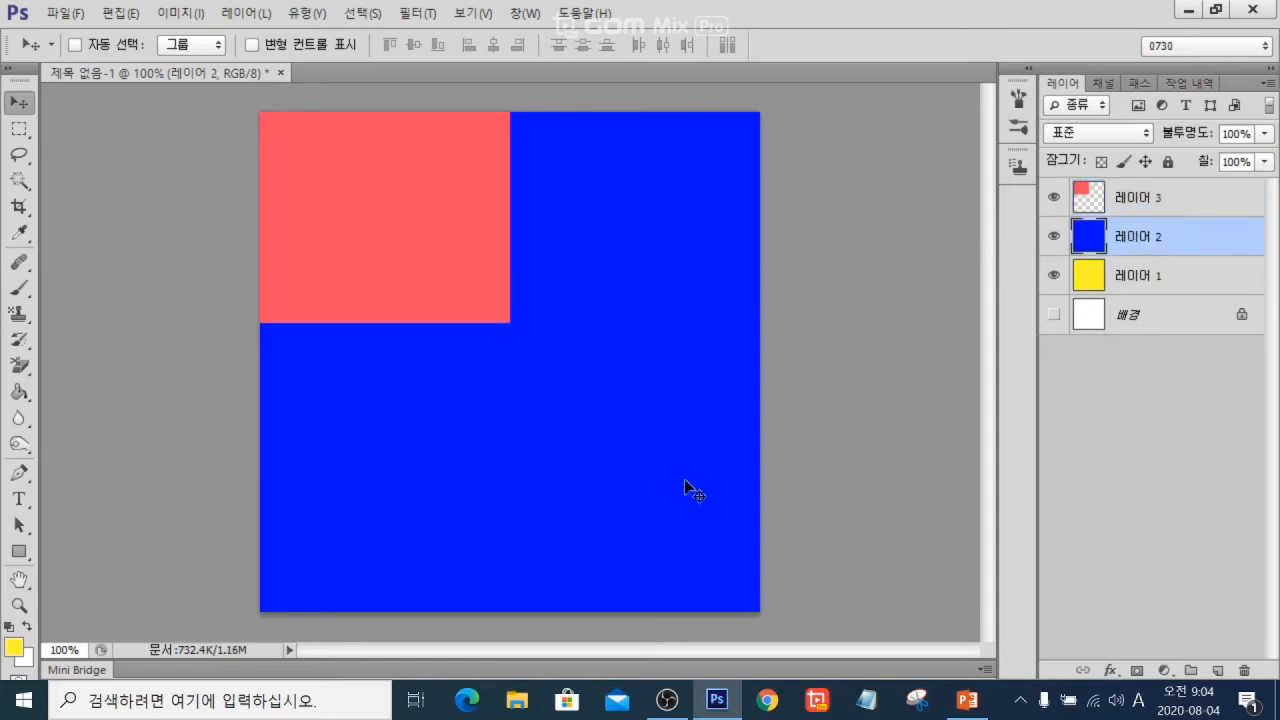
mouse_move(666, 526)
mouse_down()
mouse_move(617, 446)
mouse_move(667, 543)
mouse_up()
click(1160, 202)
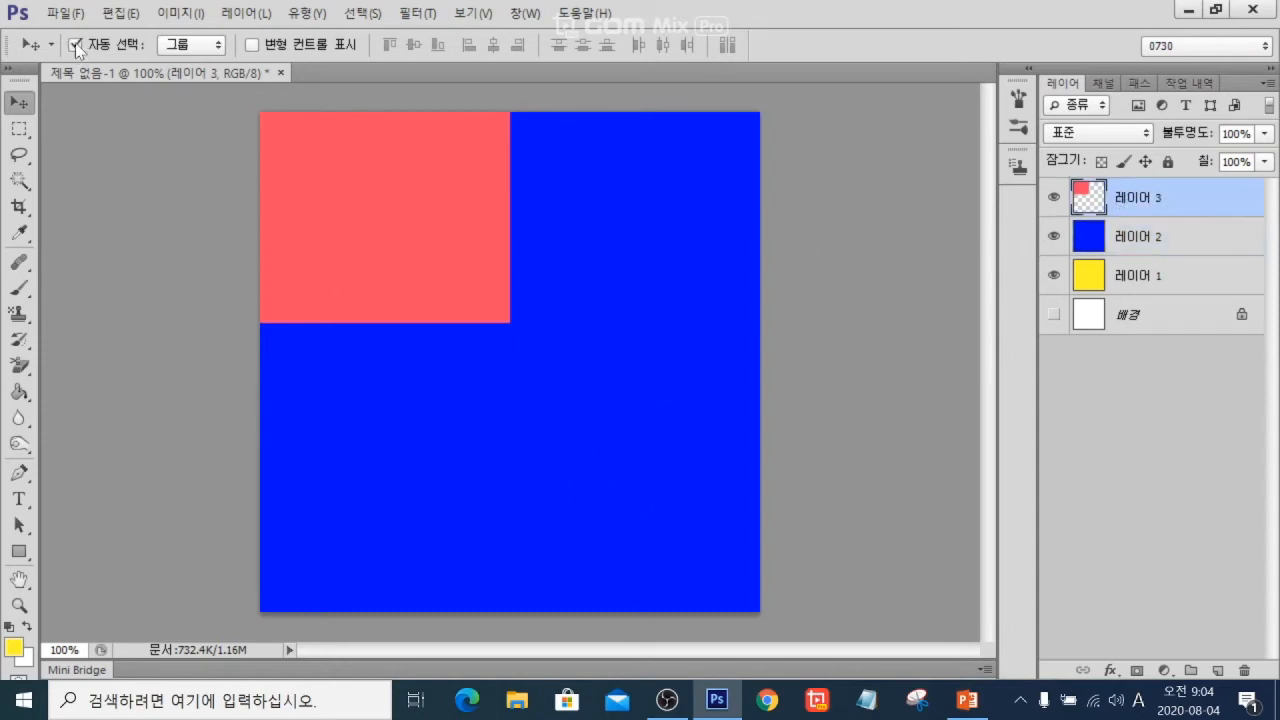
With auto-select on, stagger the blue 레이어 2 and yellow 레이어 1 toward the canvas's upper-left corner, and show the 배경 layer
drag(671, 537, 517, 350)
drag(700, 557, 630, 472)
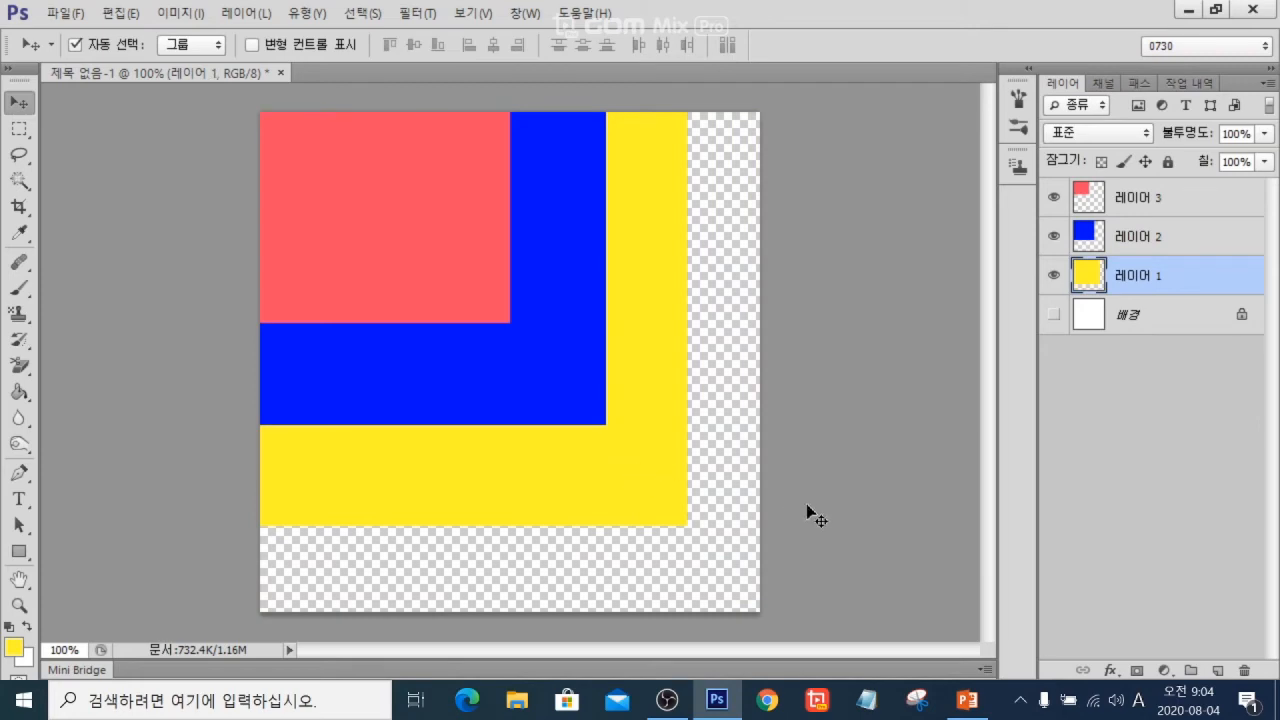
click(1053, 316)
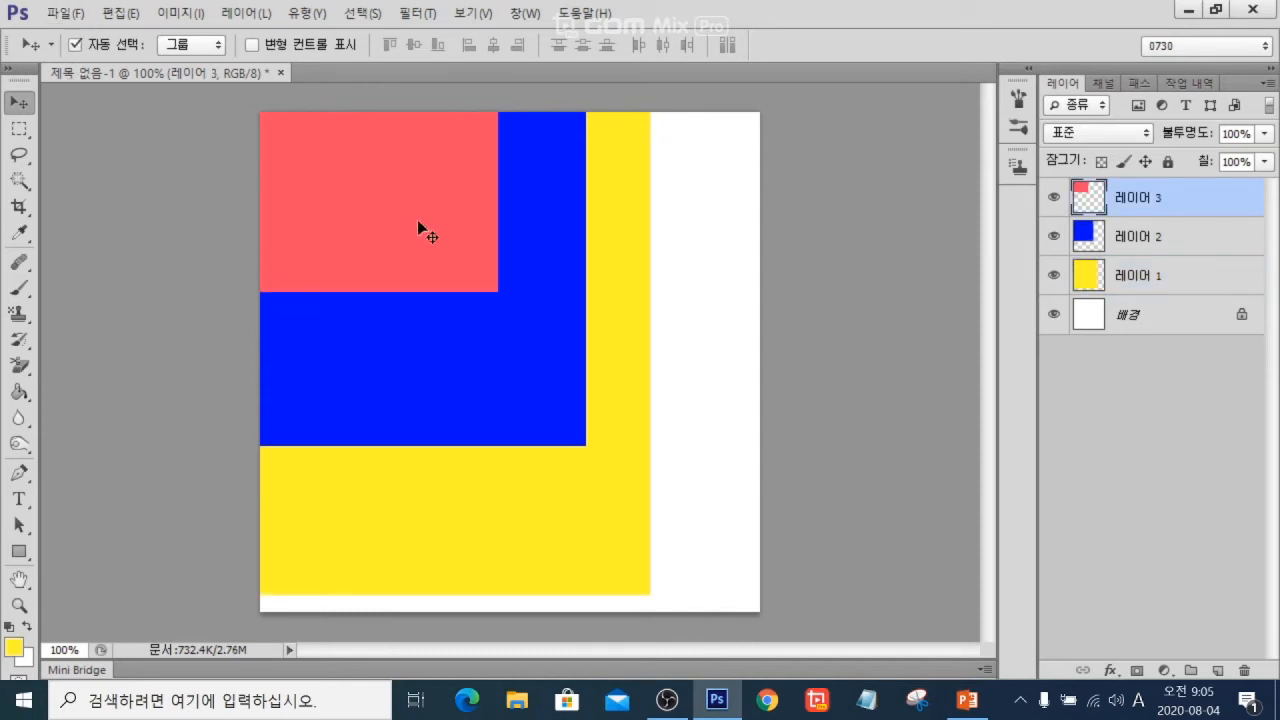
Reposition the coral-red, blue and yellow layers with the Move tool, leaving narrow blue and yellow bands beside and below the red area
drag(423, 229, 426, 247)
drag(580, 404, 606, 428)
drag(596, 527, 669, 461)
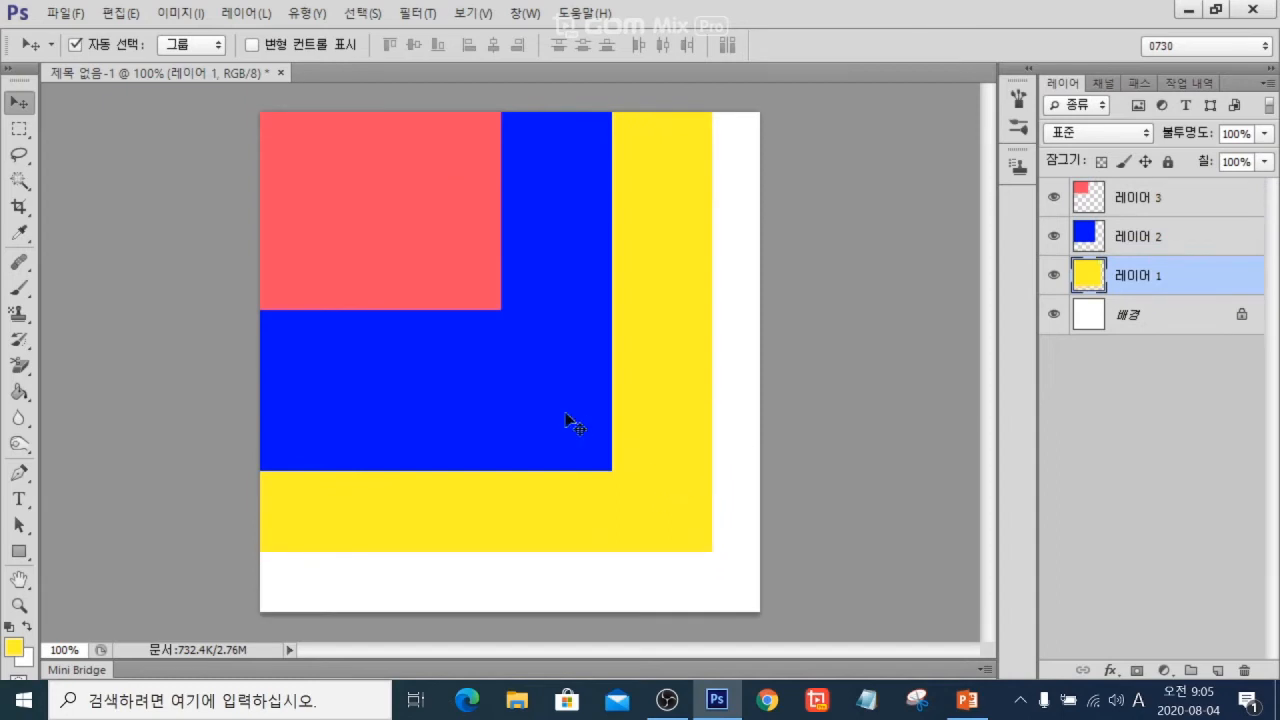
drag(530, 406, 574, 434)
drag(455, 296, 543, 400)
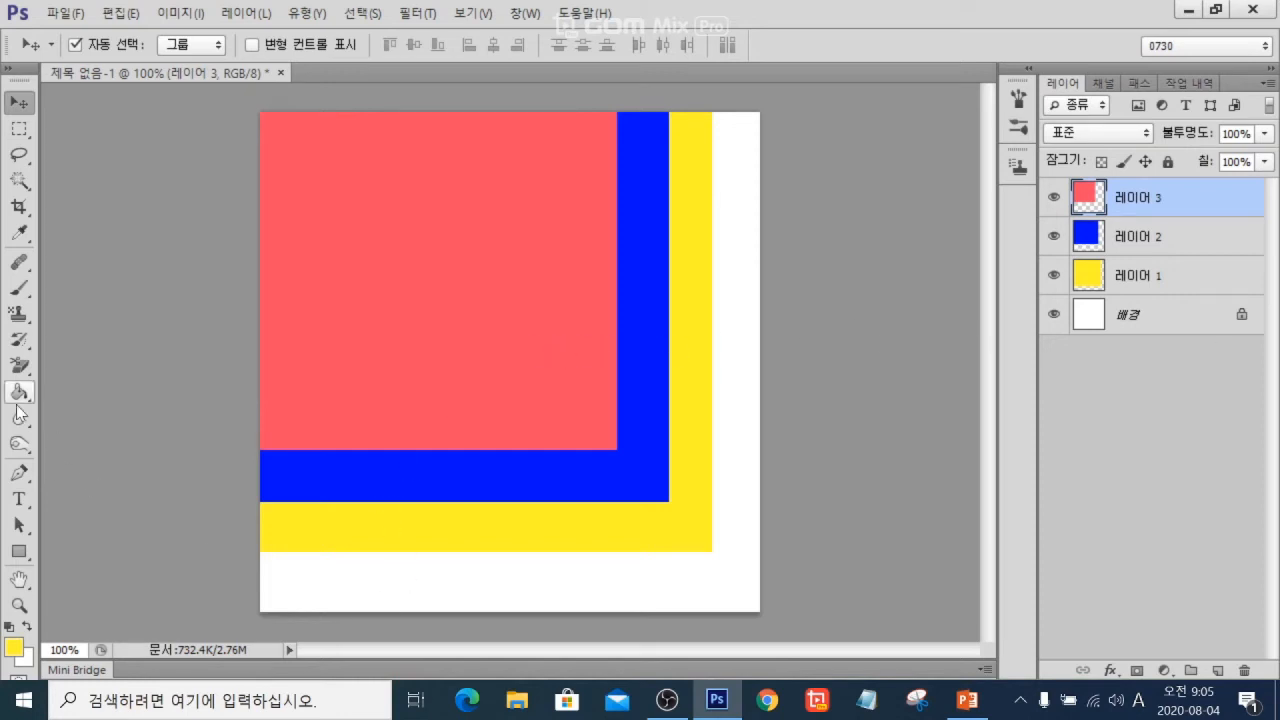
Add the horizontal text 안녕하세요 in black at 120 px, starting near the upper-left corner of the coral-red area
click(21, 501)
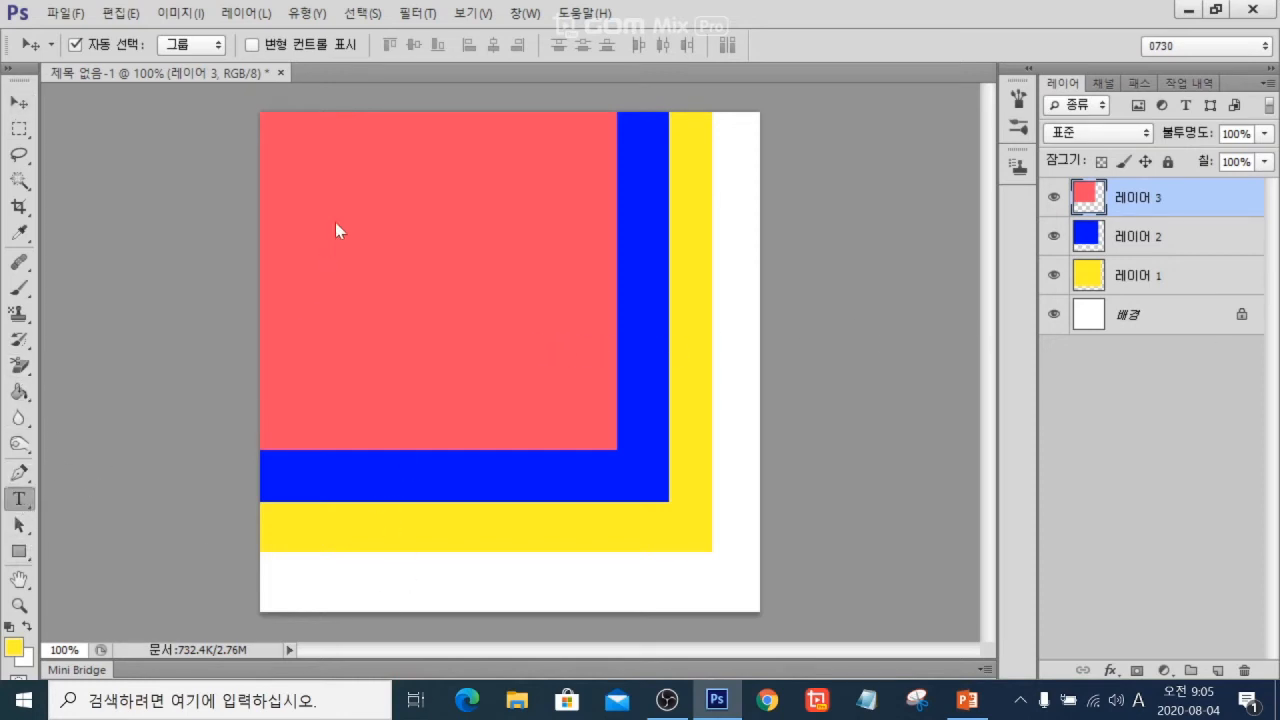
click(303, 201)
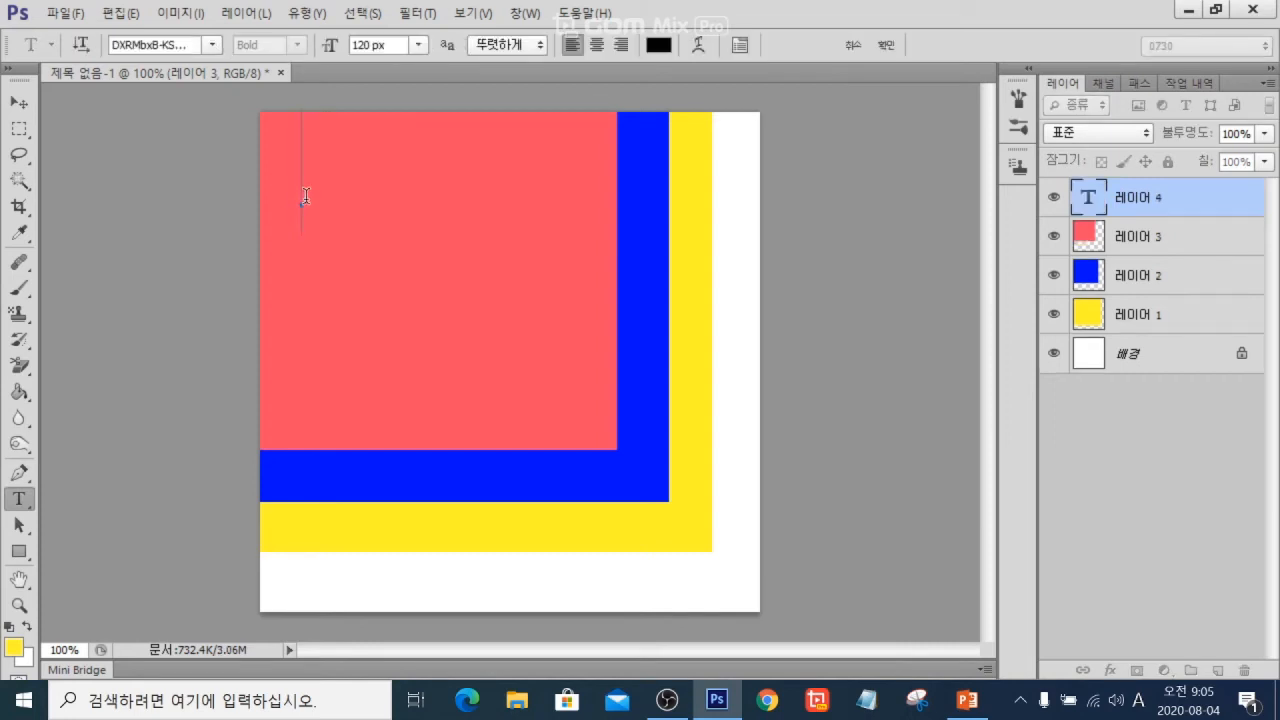
text(DKS)
key(Escape)
text(안녕하셍)
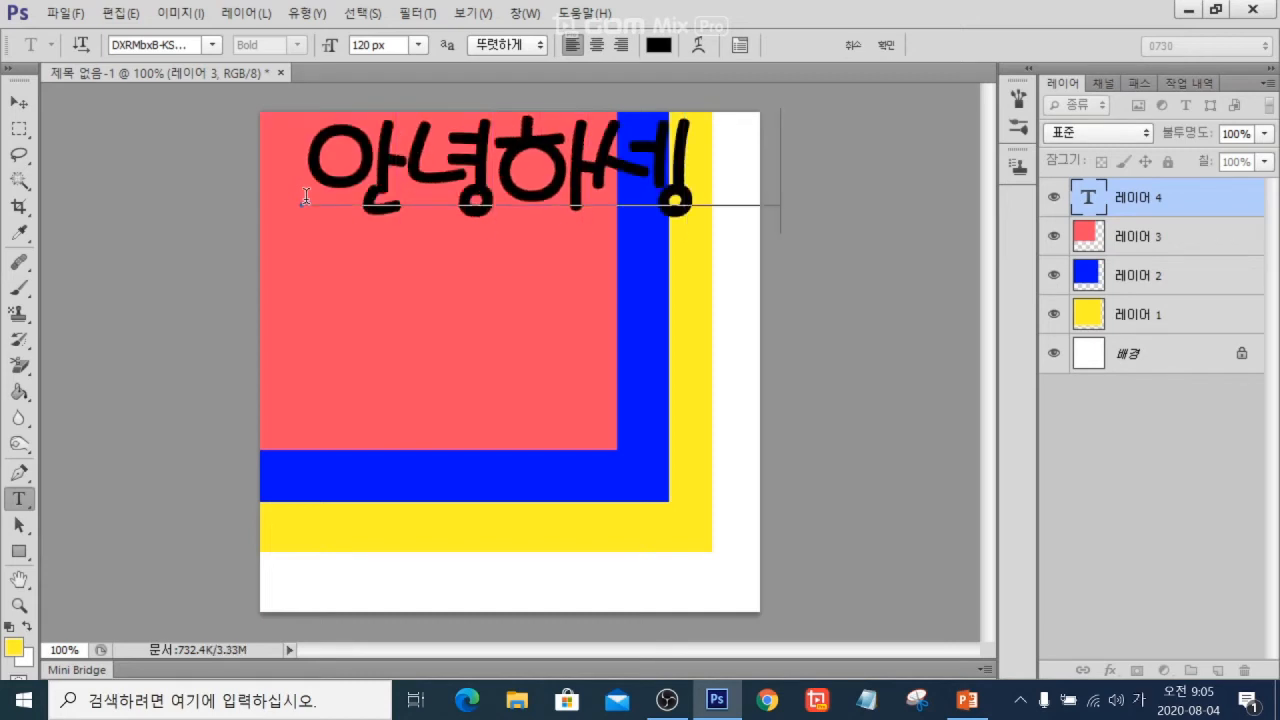
key(BackSpace)
text(세요)
Move the 안녕하세요 text down and slightly left so it fits inside the canvas, and commit it
key(ctrl)
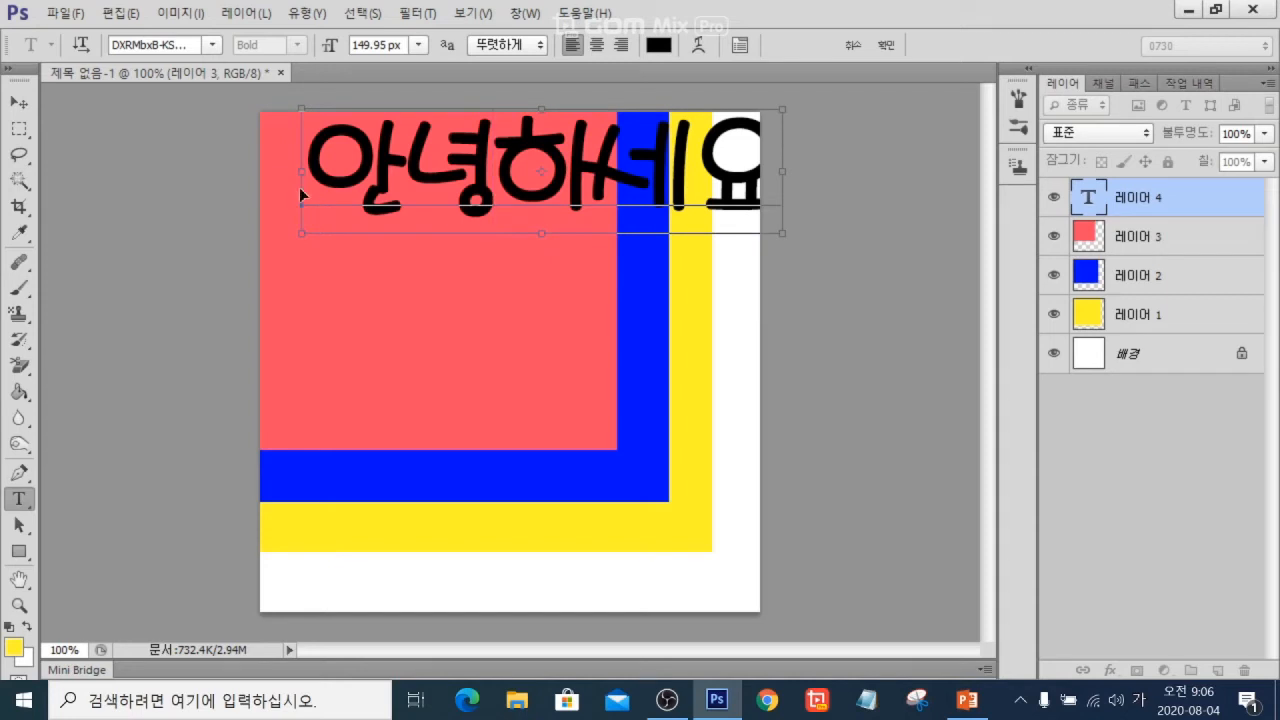
drag(299, 187, 276, 308)
right_click(20, 500)
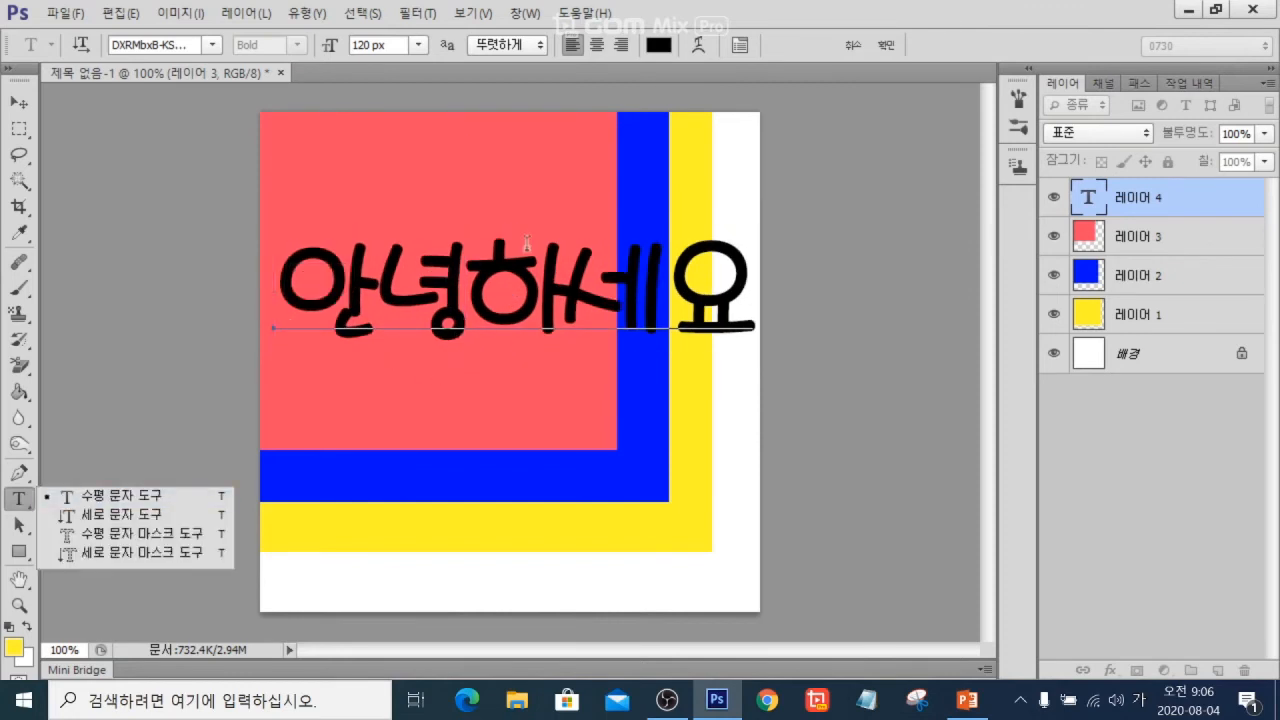
click(1173, 201)
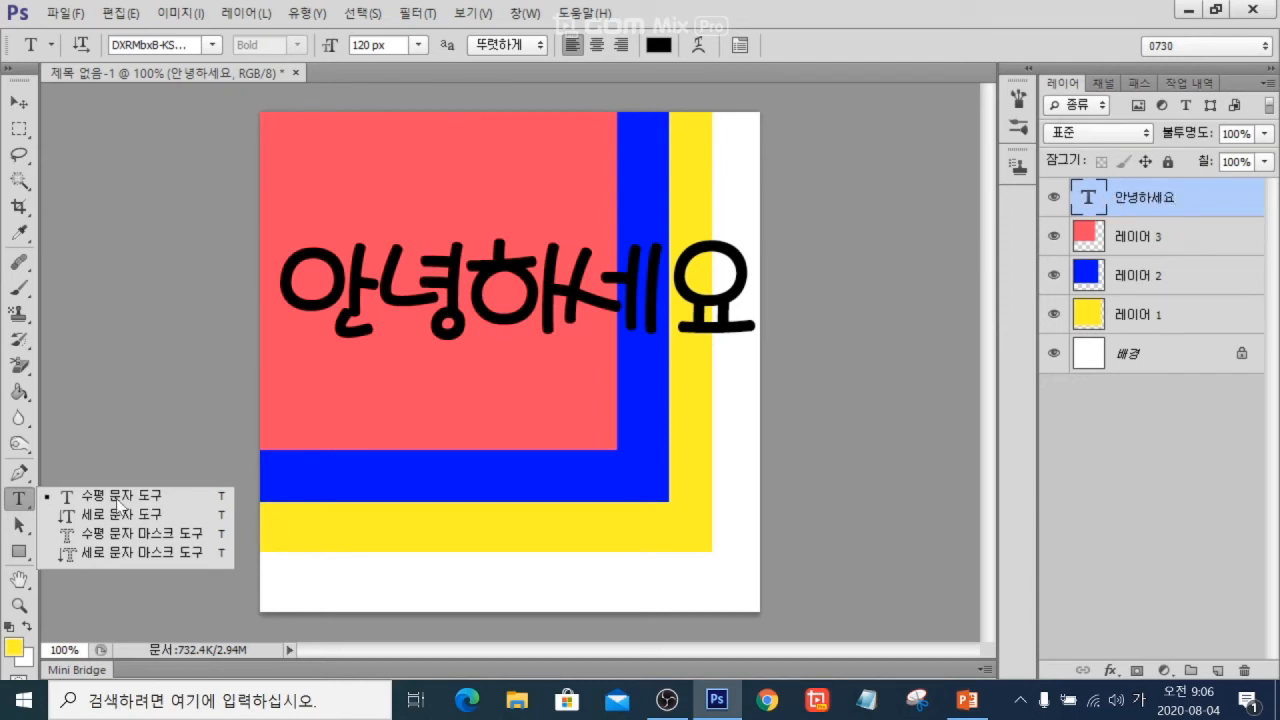
Draw a yellow rectangle of 318 by 217 px below the text with the Rectangle tool in shape mode
click(20, 551)
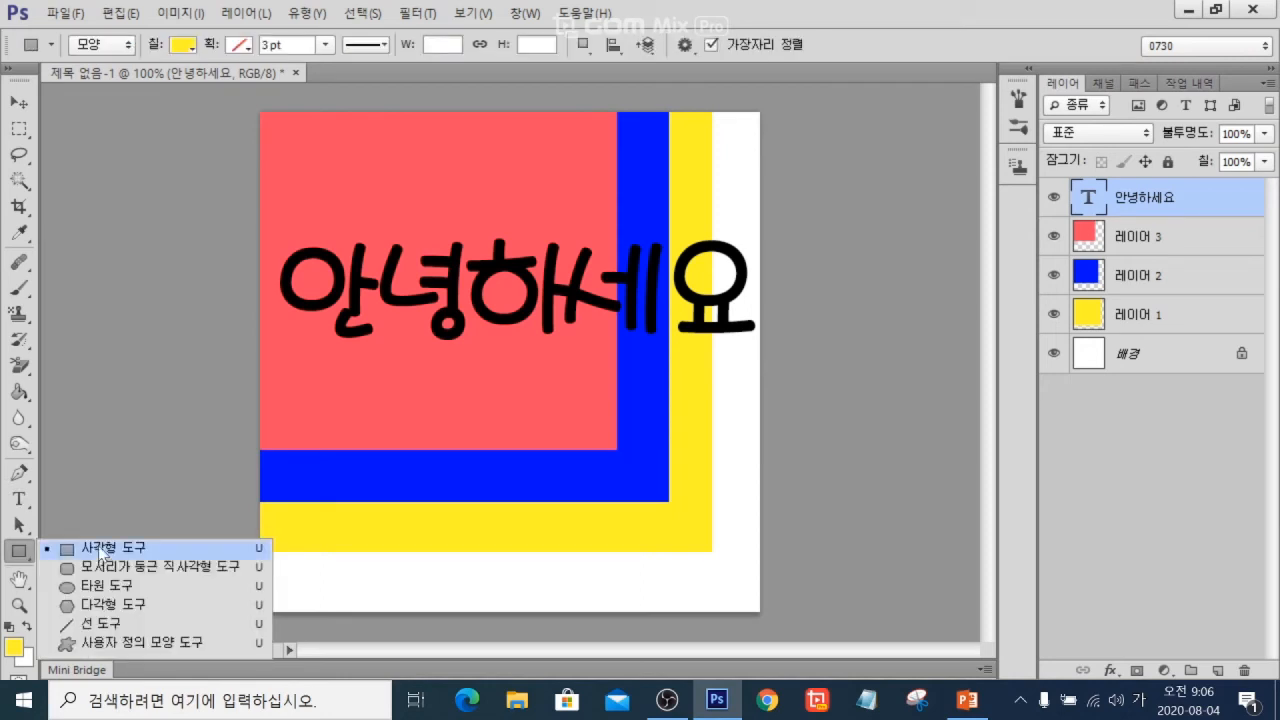
click(98, 547)
drag(347, 379, 663, 595)
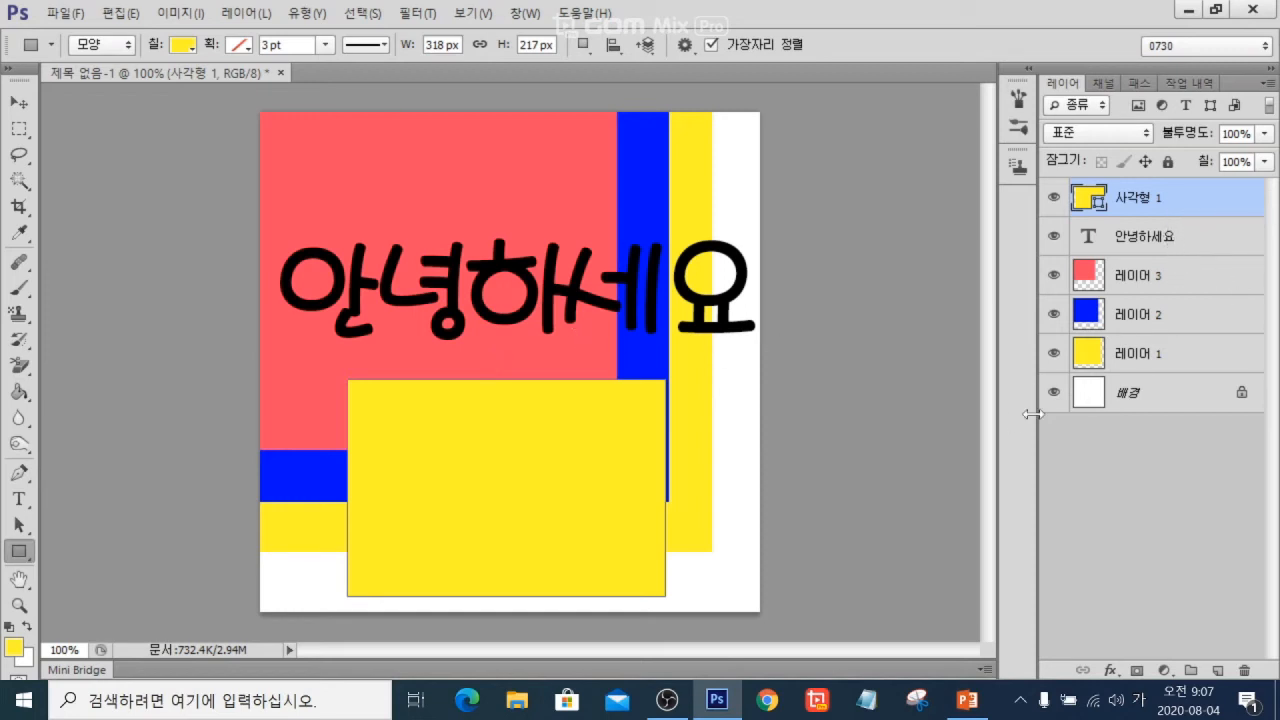
Duplicate the yellow 레이어 1 directly in the layer stack
key(v)
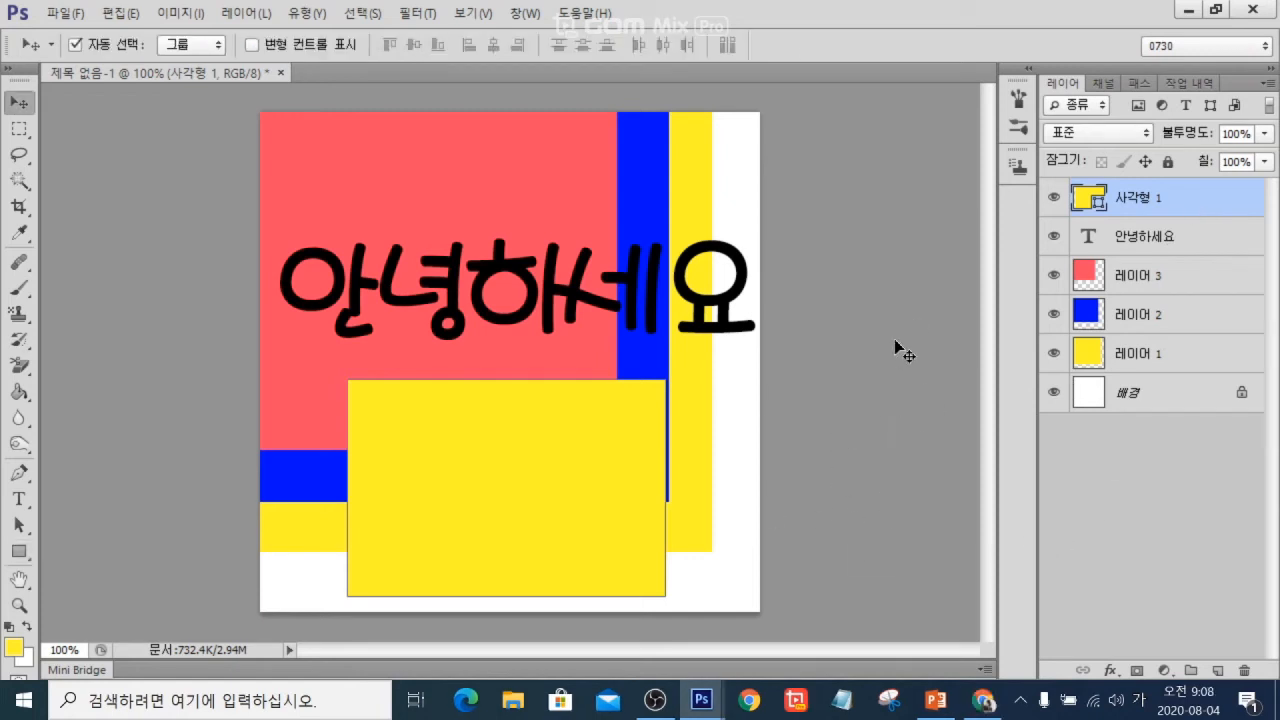
click(1140, 356)
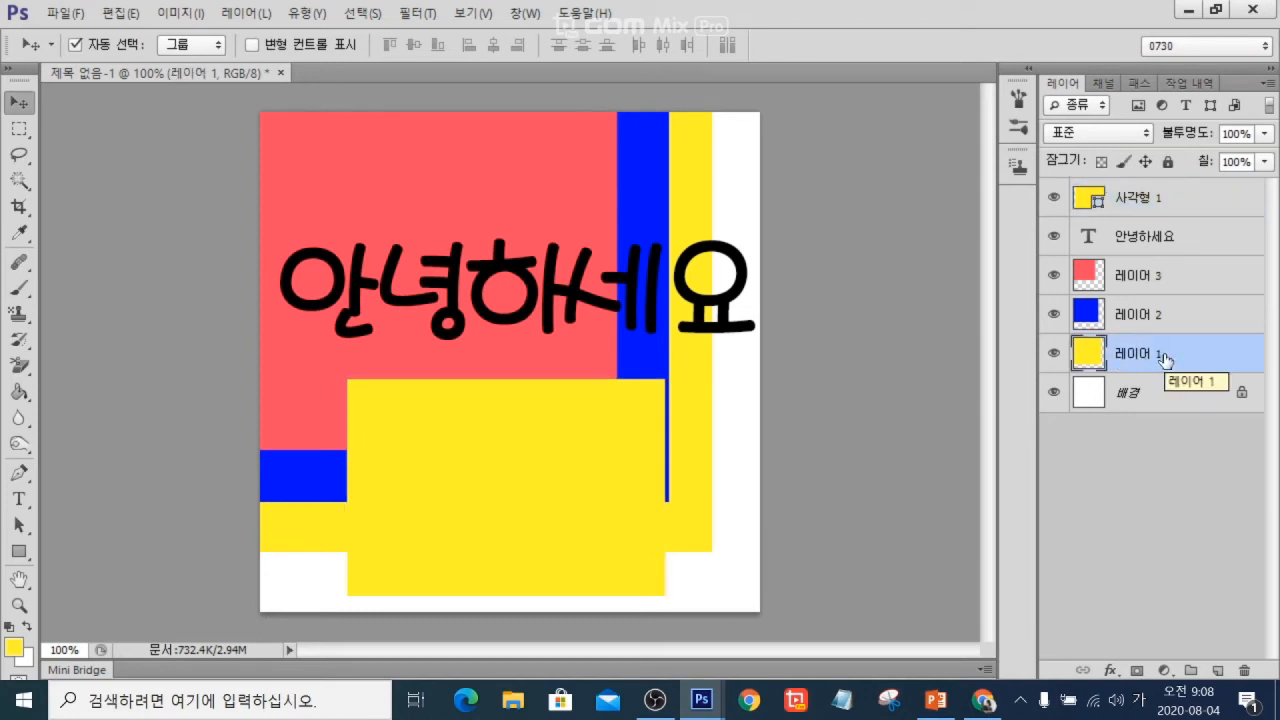
key(ctrl+j)
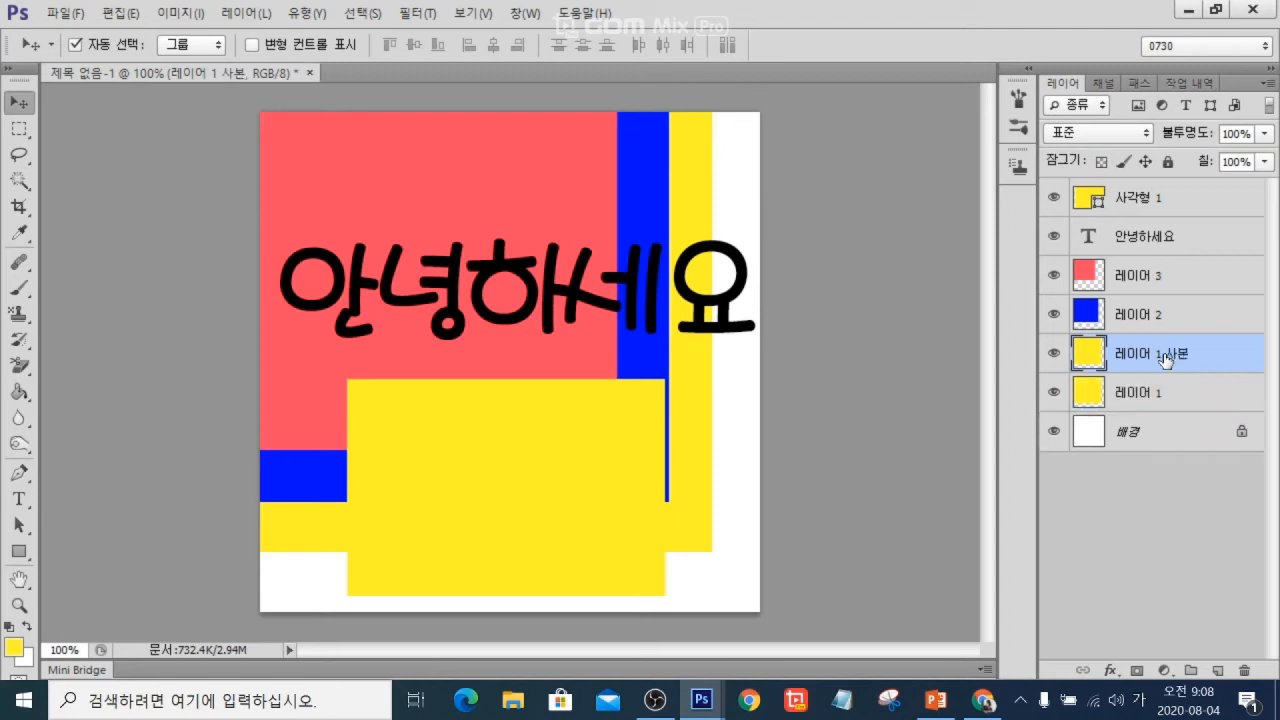
click(1138, 398)
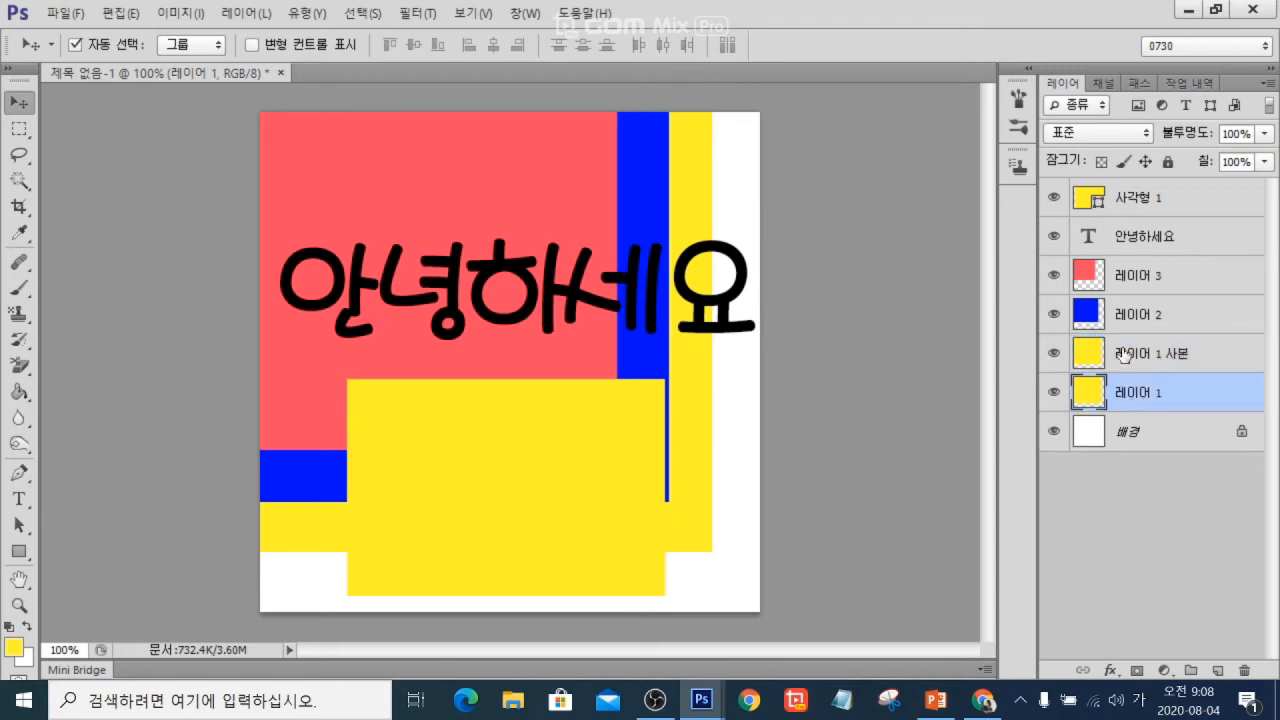
click(1147, 356)
click(1160, 398)
Duplicate 레이어 1 사본 within the same document using the Duplicate Layer command, keeping the suggested name
click(1140, 354)
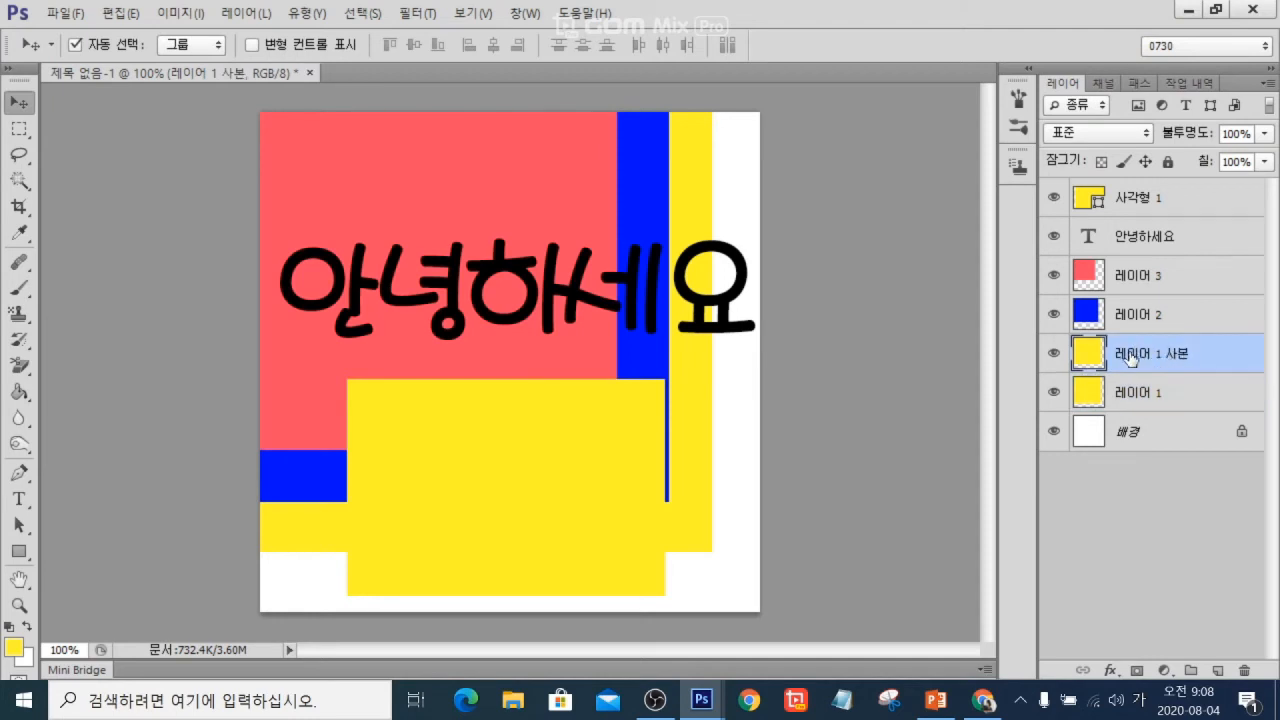
click(1270, 88)
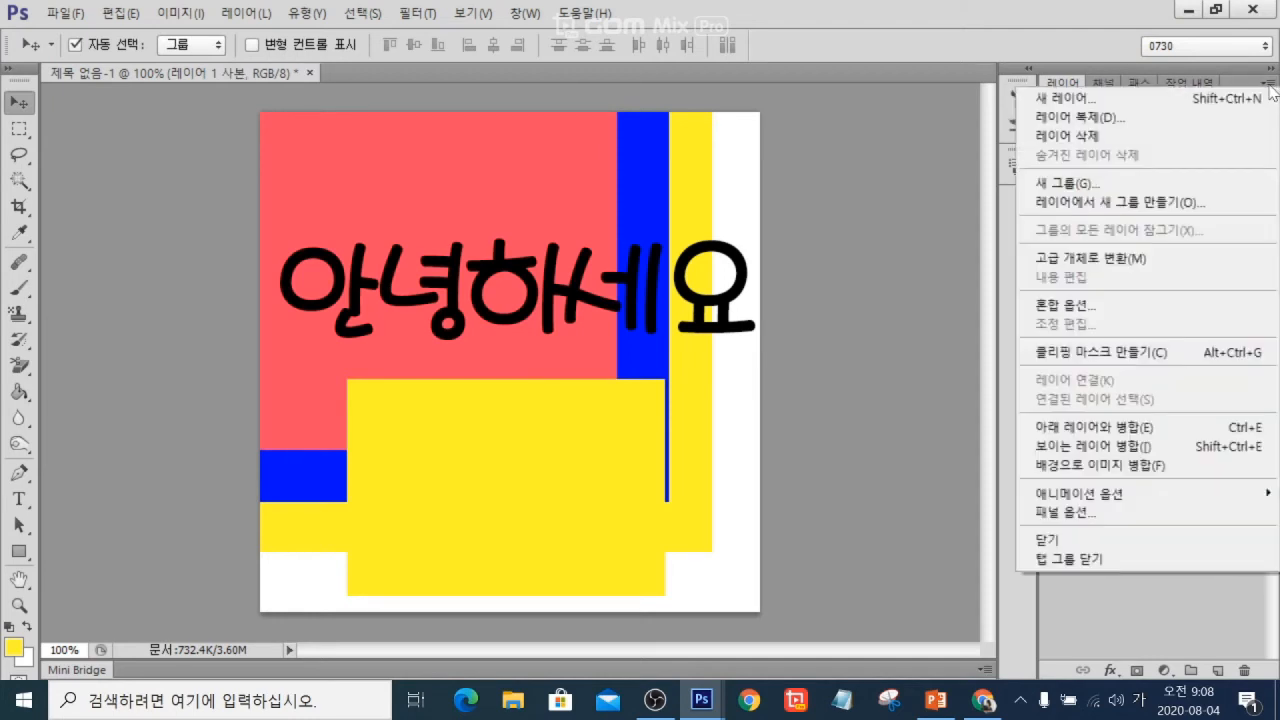
click(1092, 118)
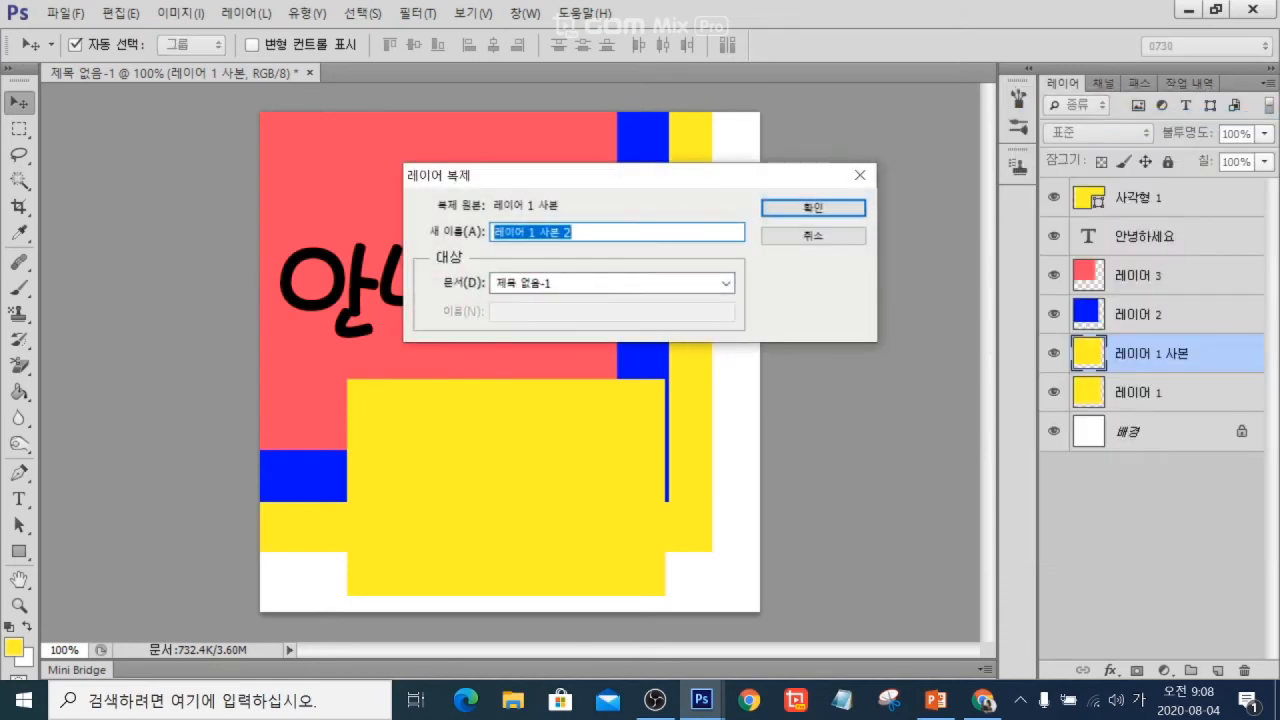
click(812, 208)
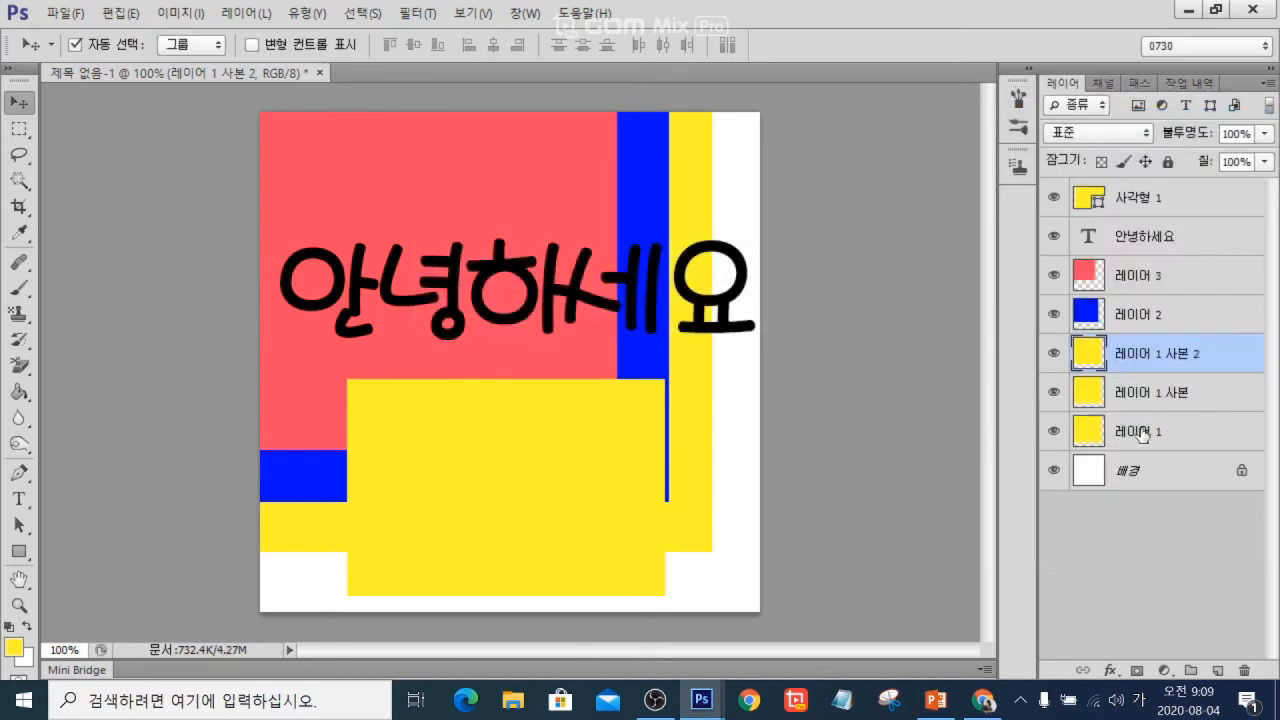
click(1145, 432)
click(1172, 396)
click(1172, 362)
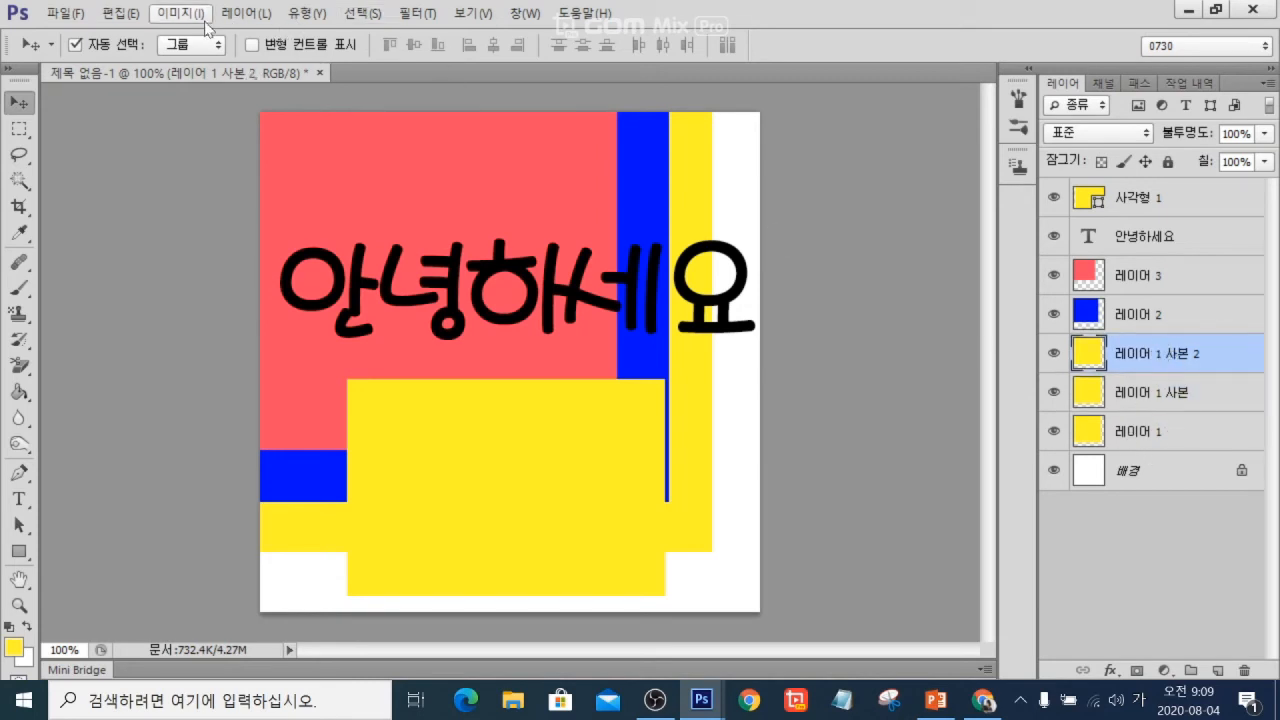
Duplicate 레이어 1 사본 2 within the same document using the Duplicate Layer command, keeping the suggested name
click(243, 13)
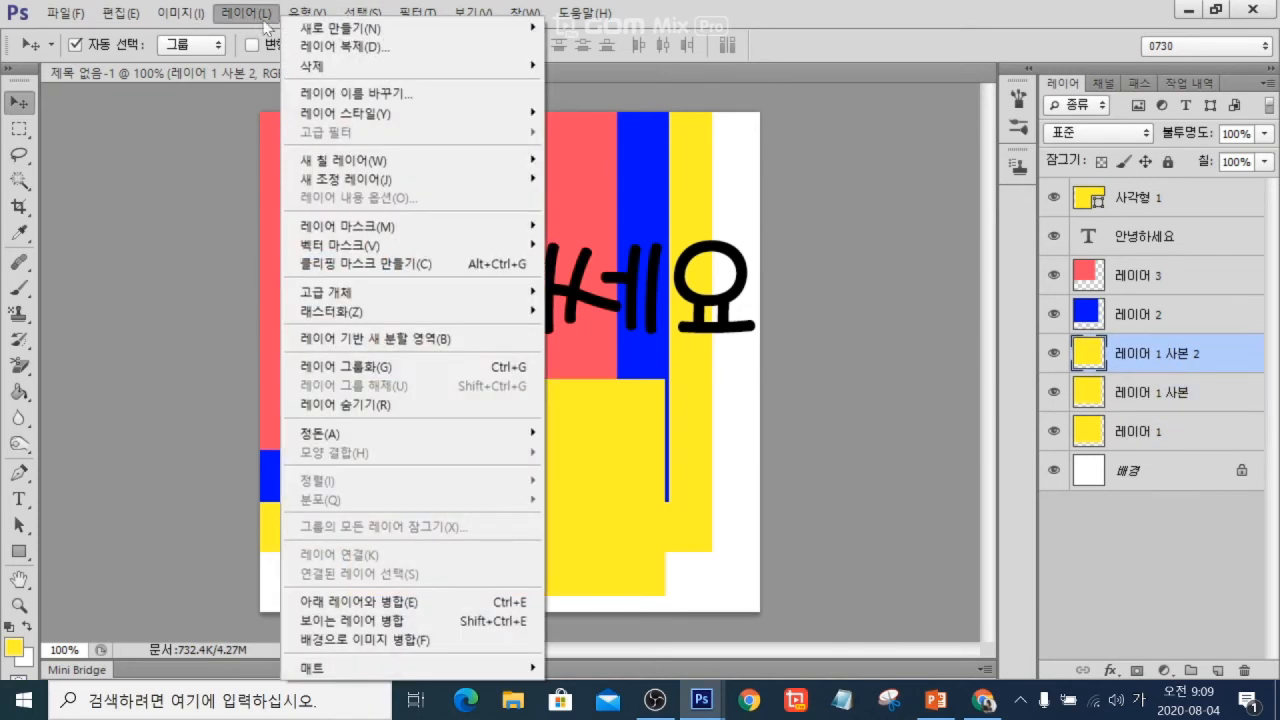
click(335, 47)
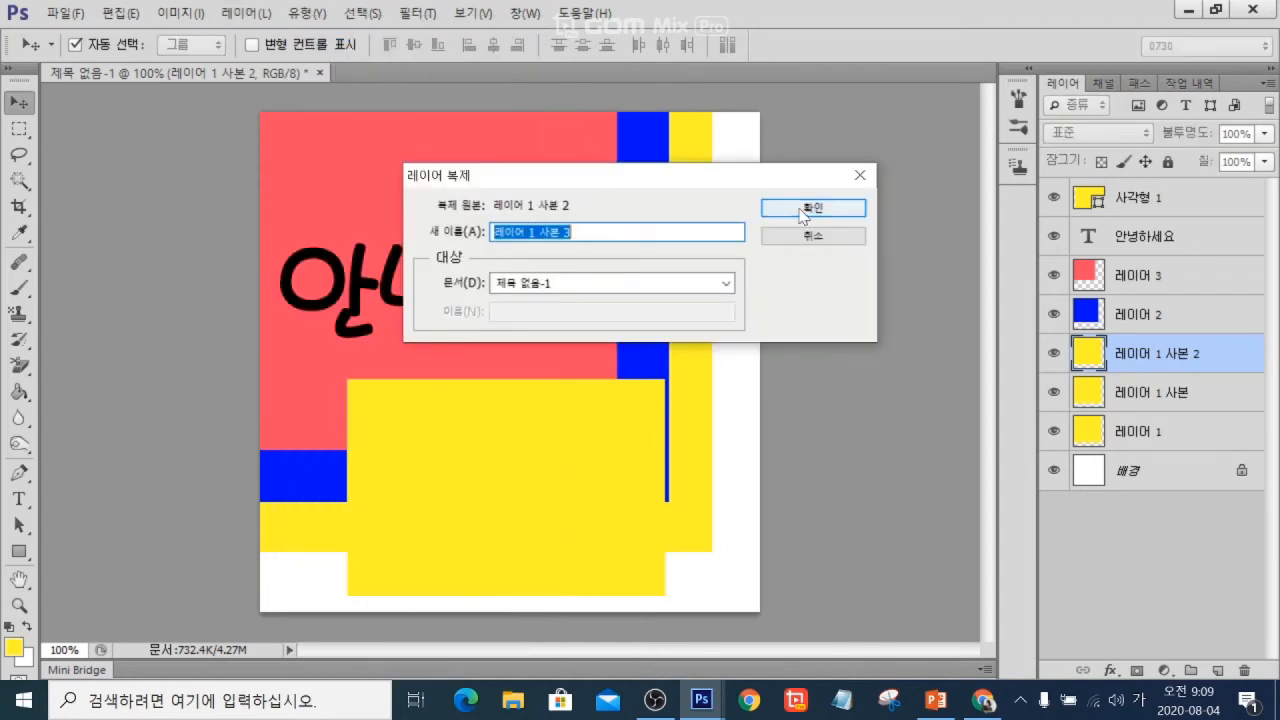
click(806, 207)
click(1146, 476)
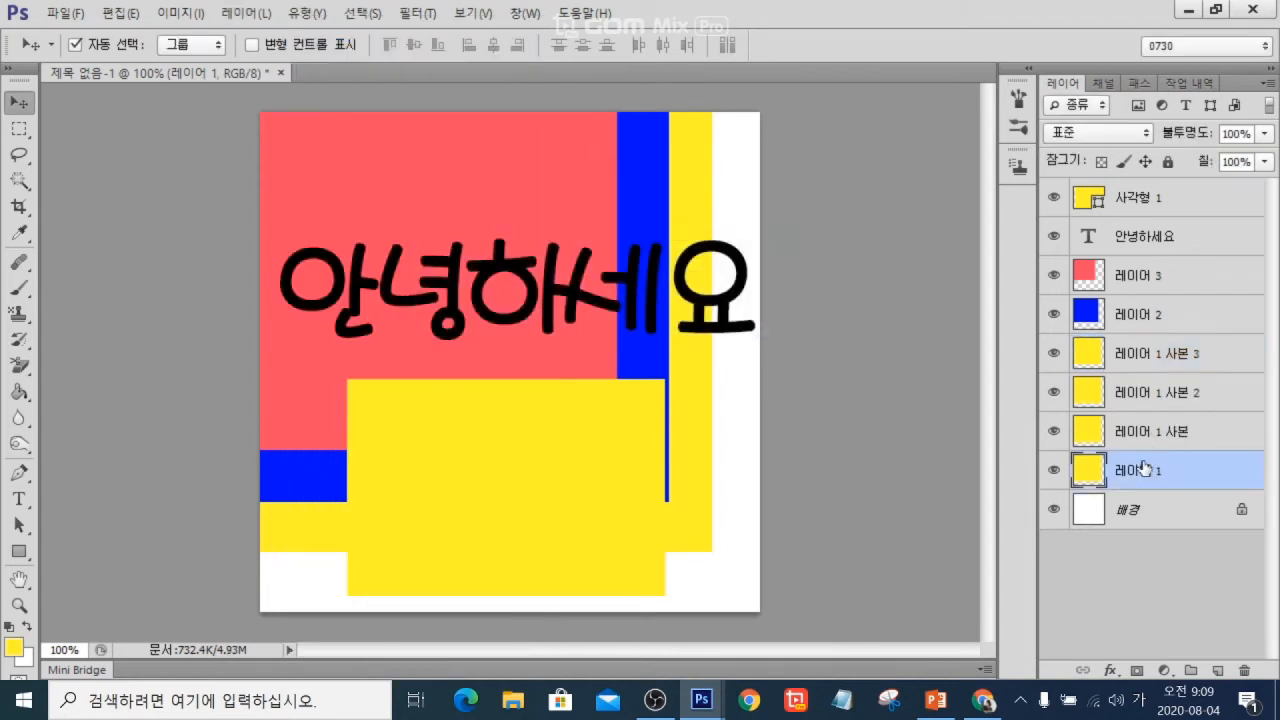
click(1146, 438)
click(1146, 395)
click(1150, 365)
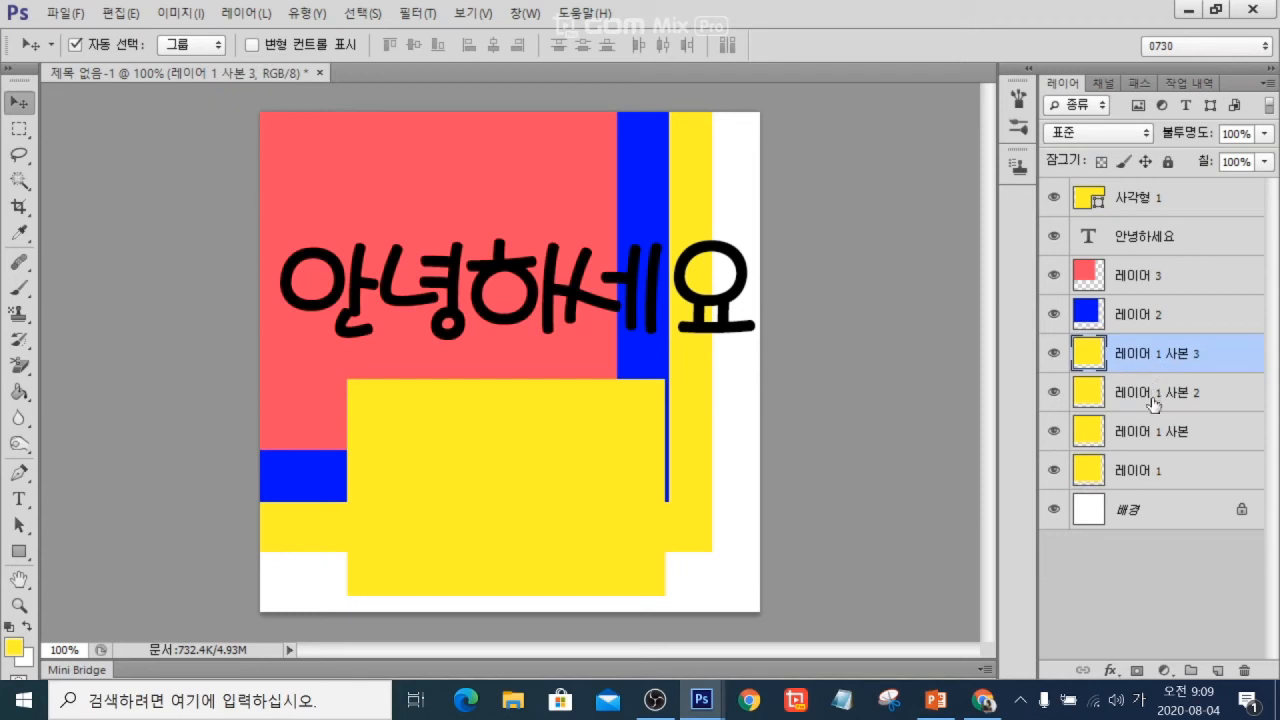
click(1155, 395)
Delete the layer 레이어 1 사본 and confirm the deletion
click(1150, 433)
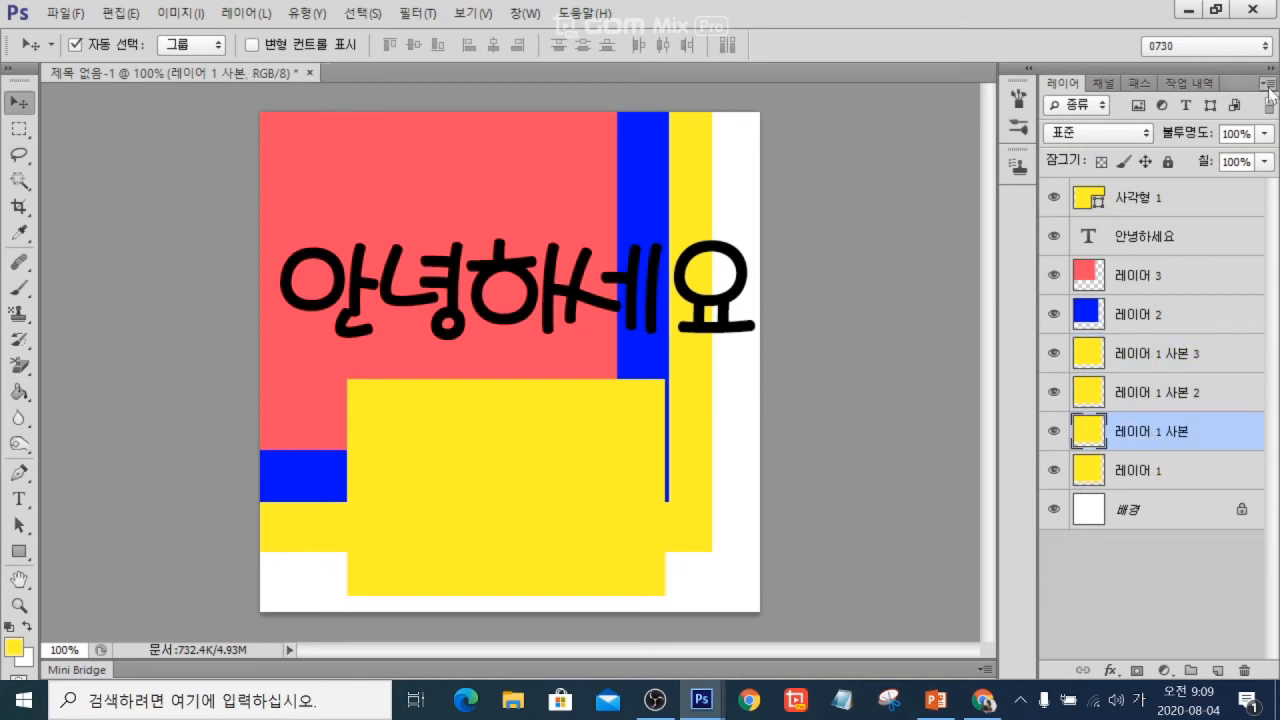
click(244, 13)
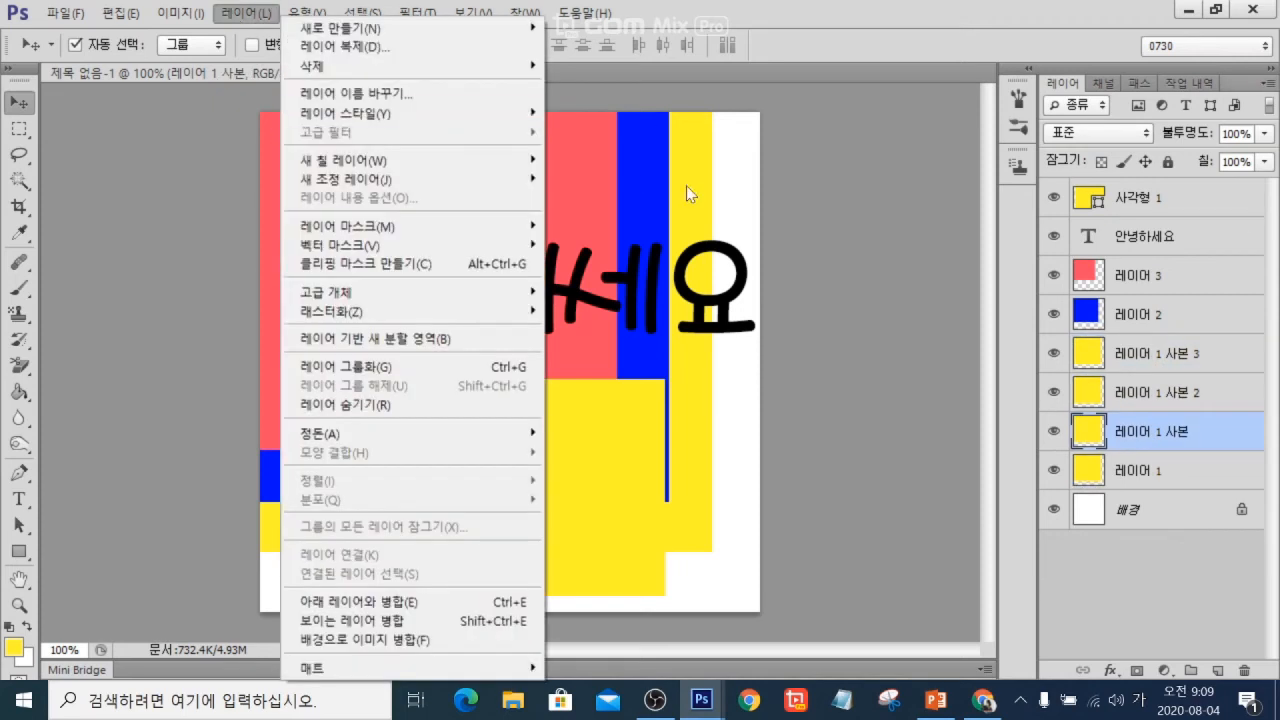
click(723, 19)
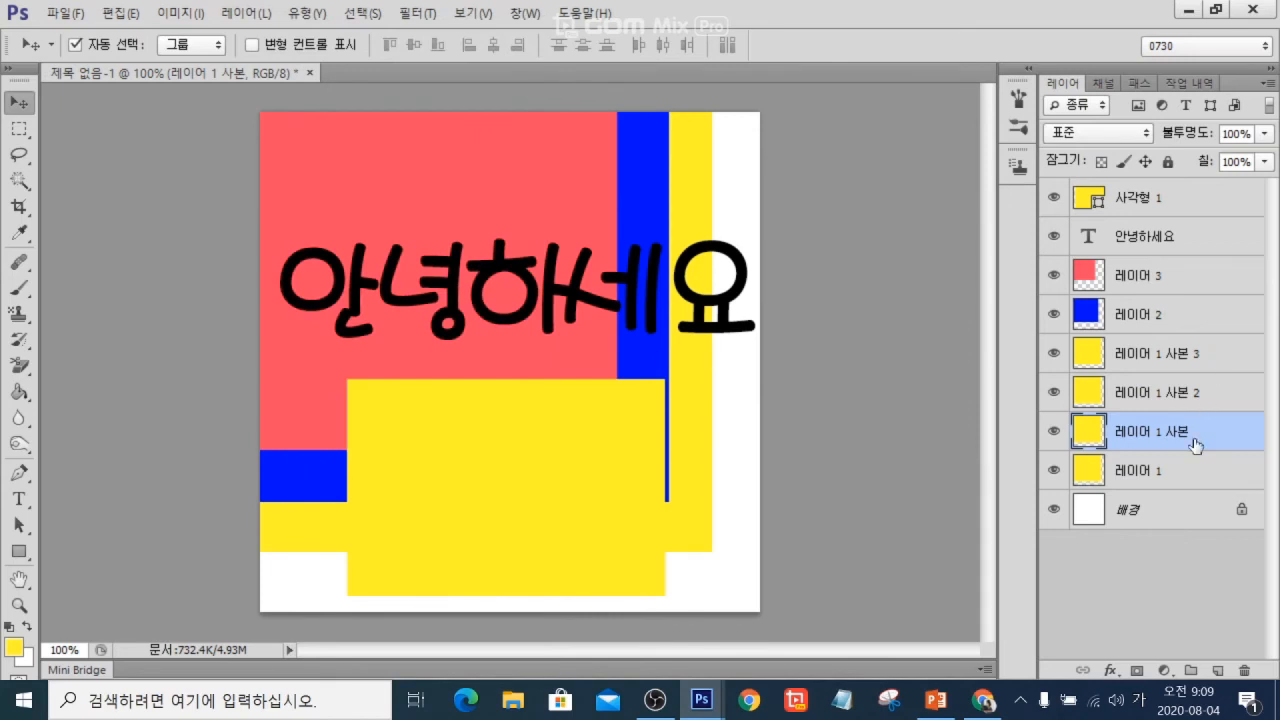
click(1247, 671)
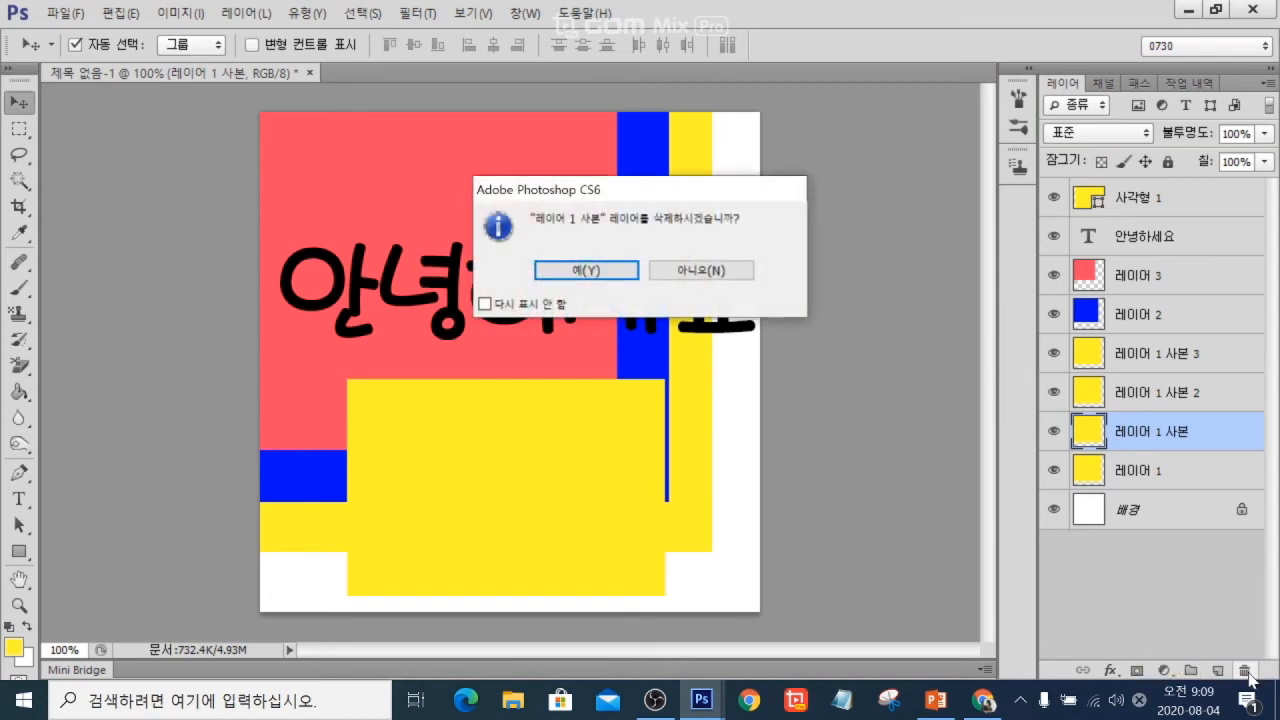
click(576, 271)
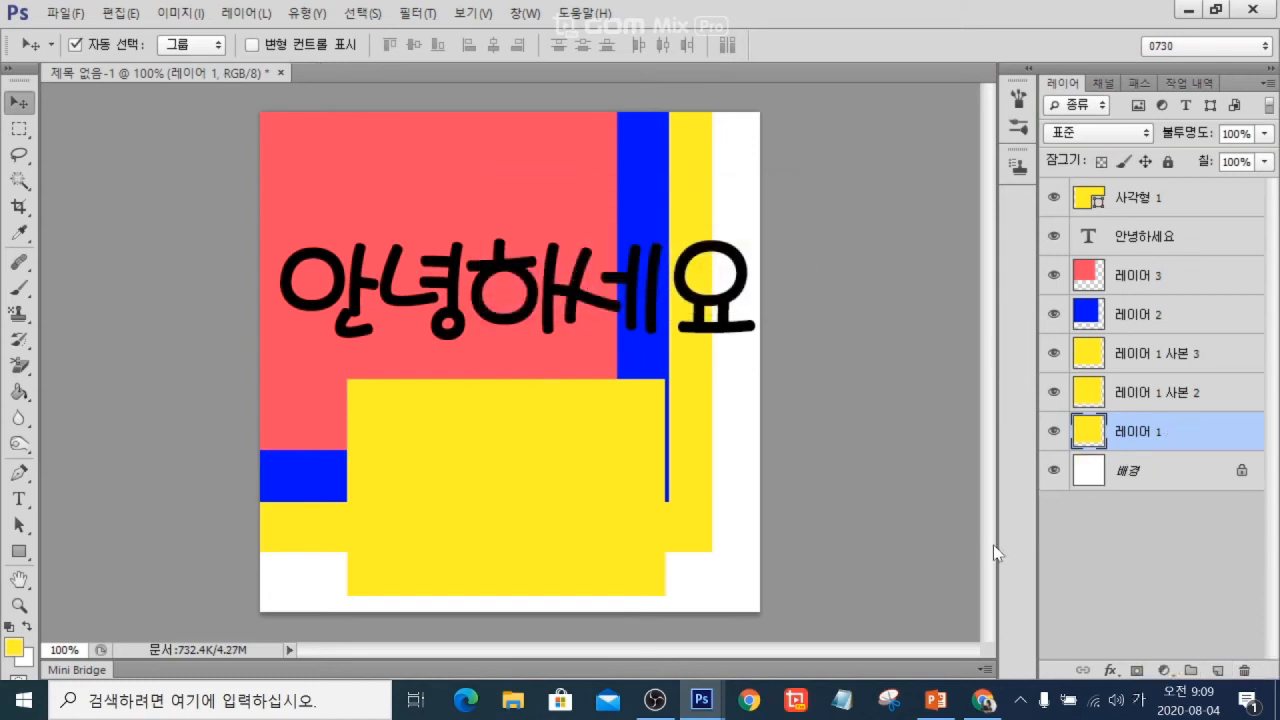
Delete the remaining copies 레이어 1 사본 2 and 레이어 1 사본 3
click(1196, 396)
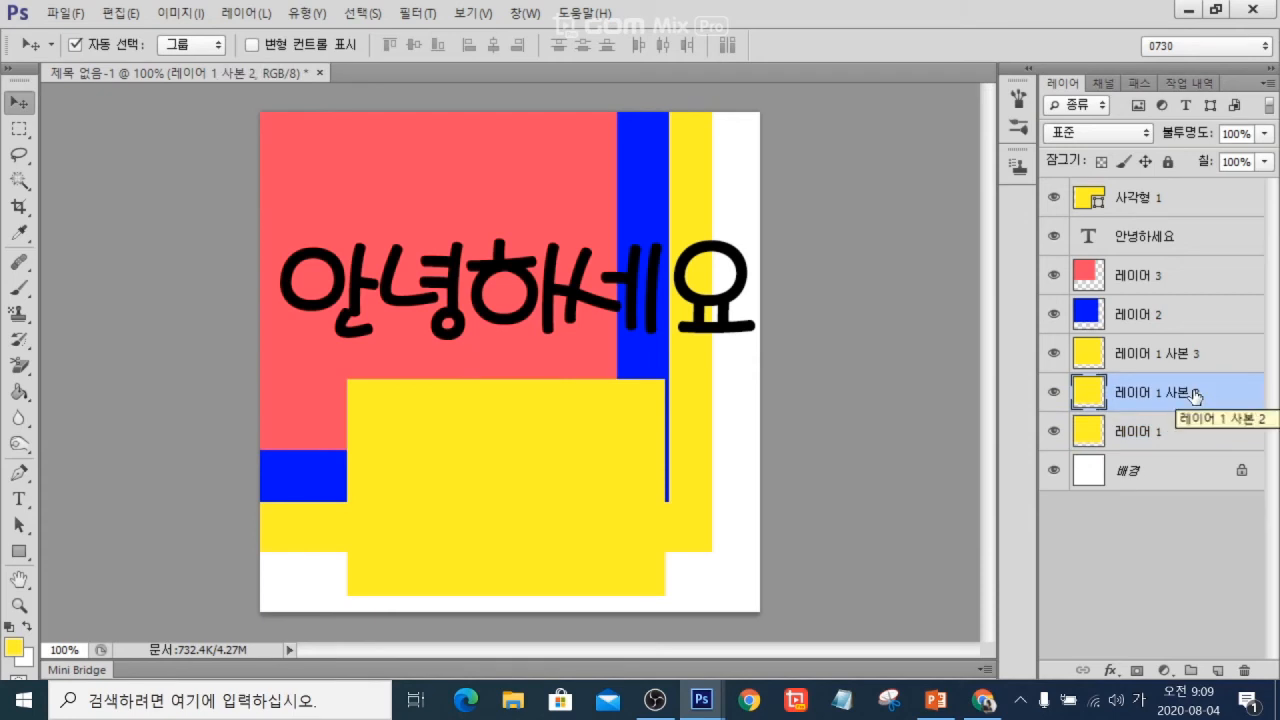
key(Delete)
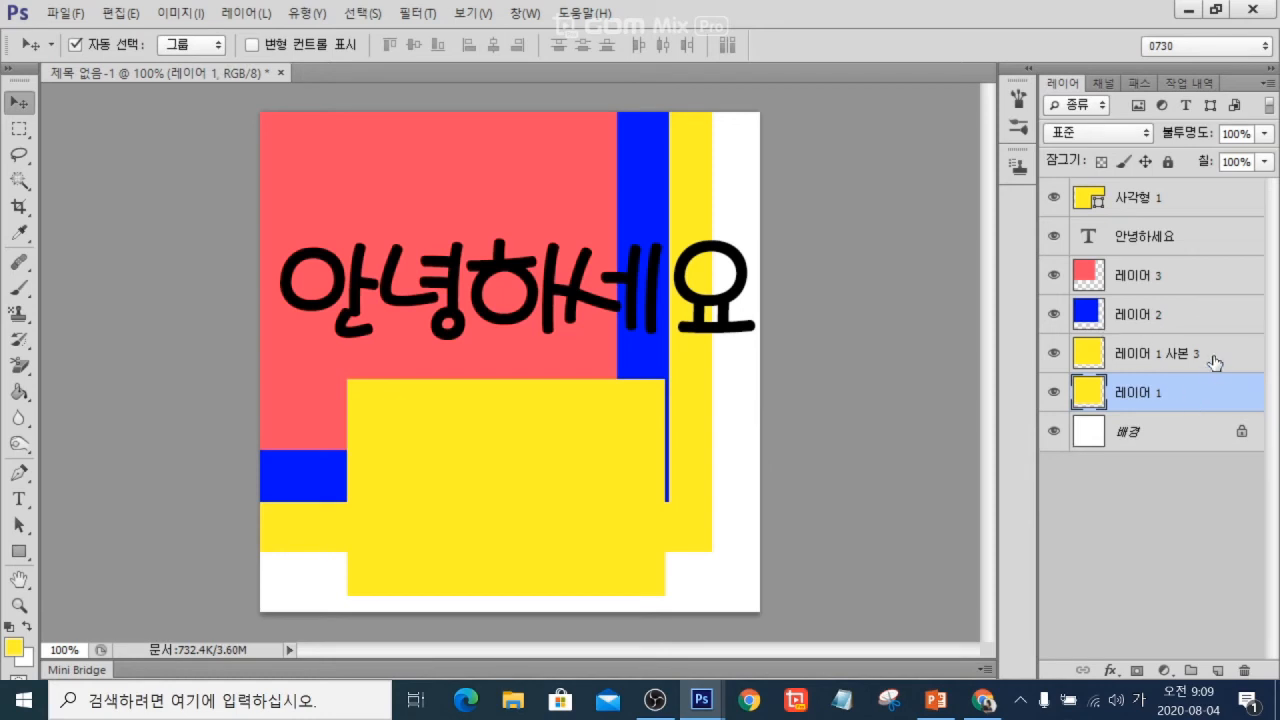
click(1216, 362)
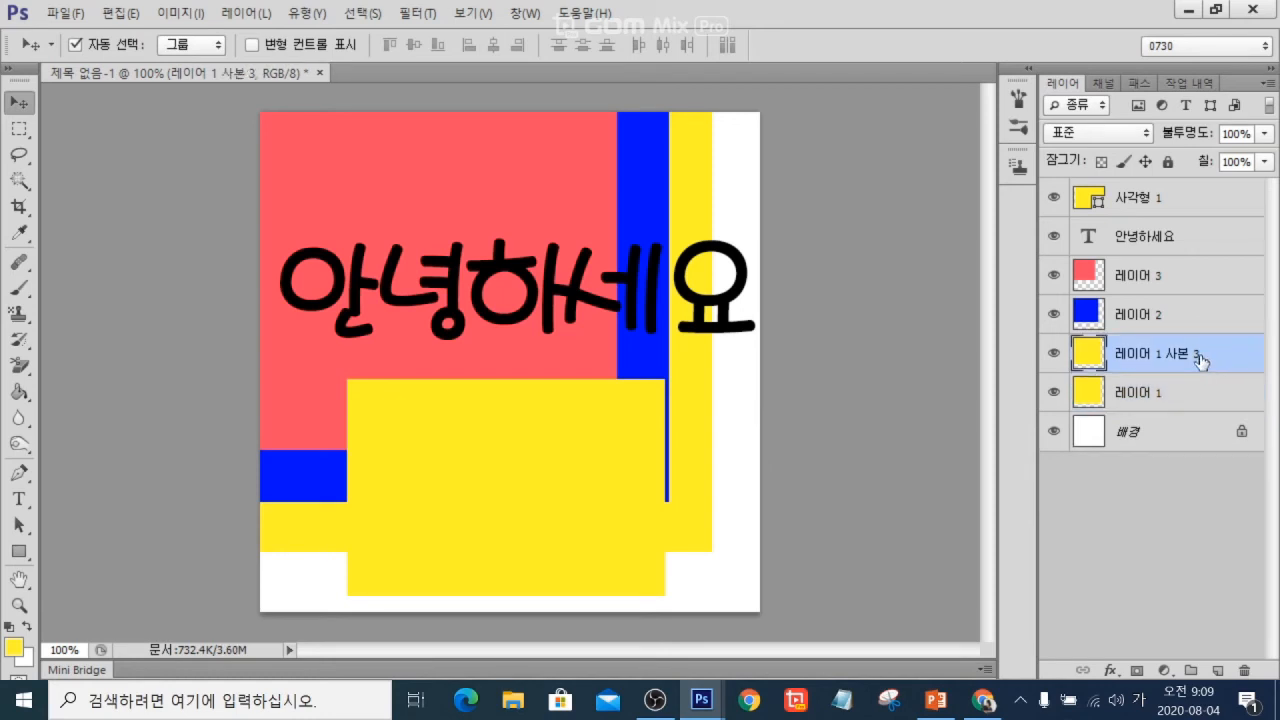
click(1247, 673)
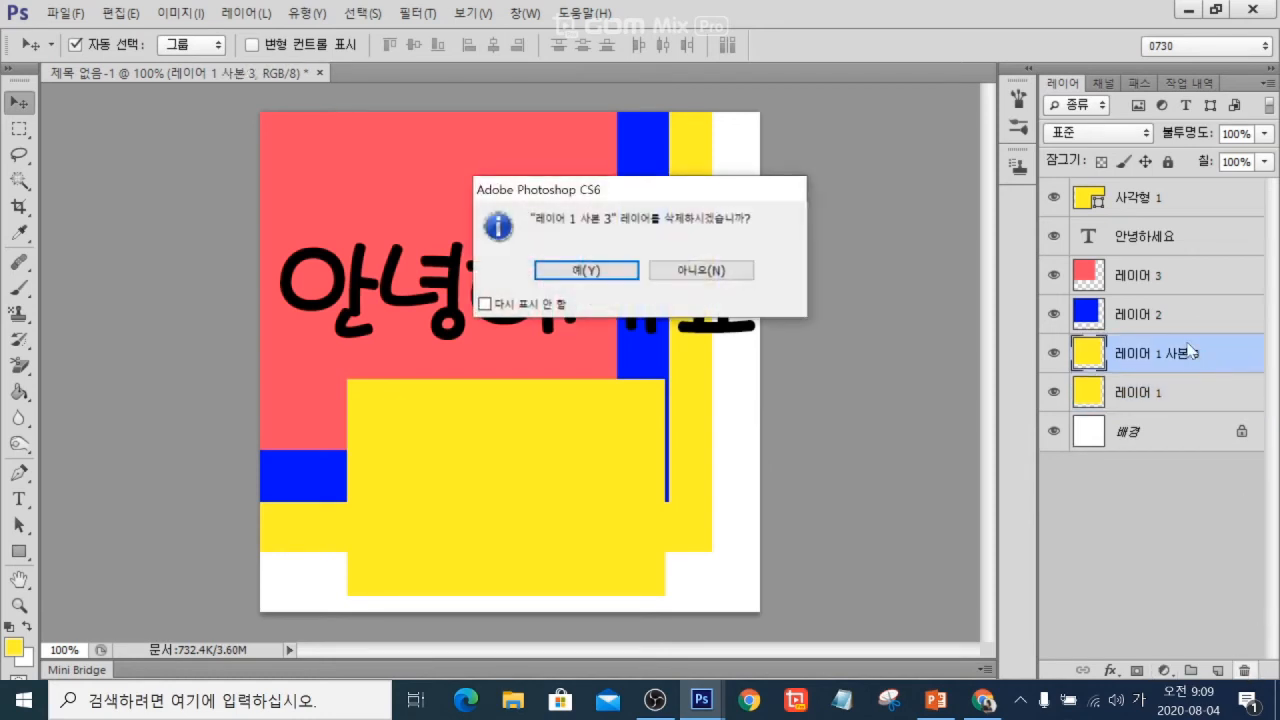
click(628, 274)
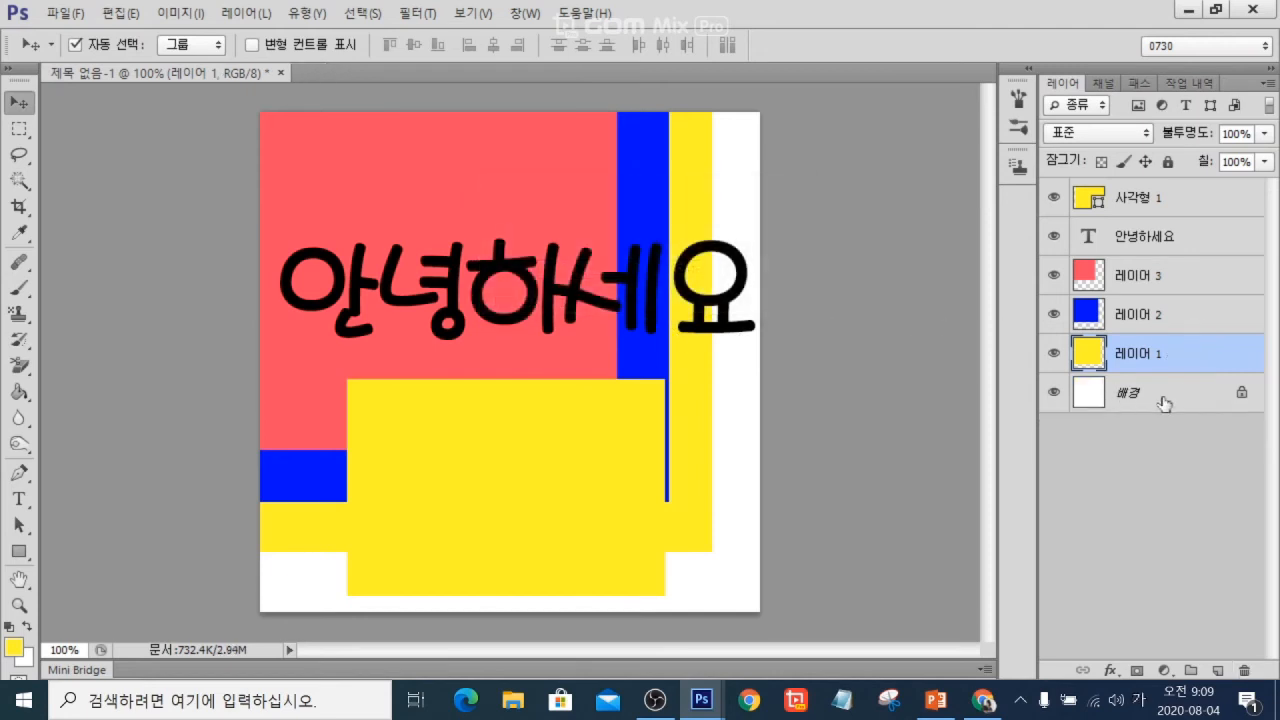
click(1269, 88)
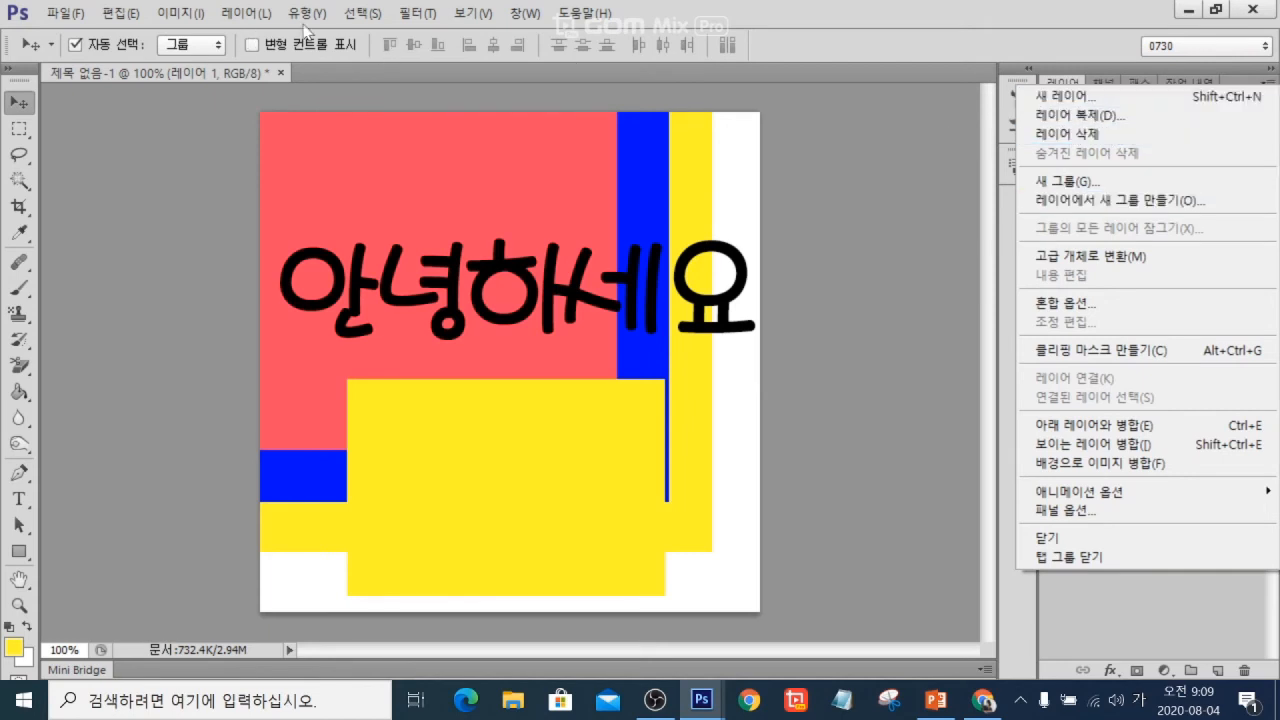
click(248, 16)
mouse_move(520, 66)
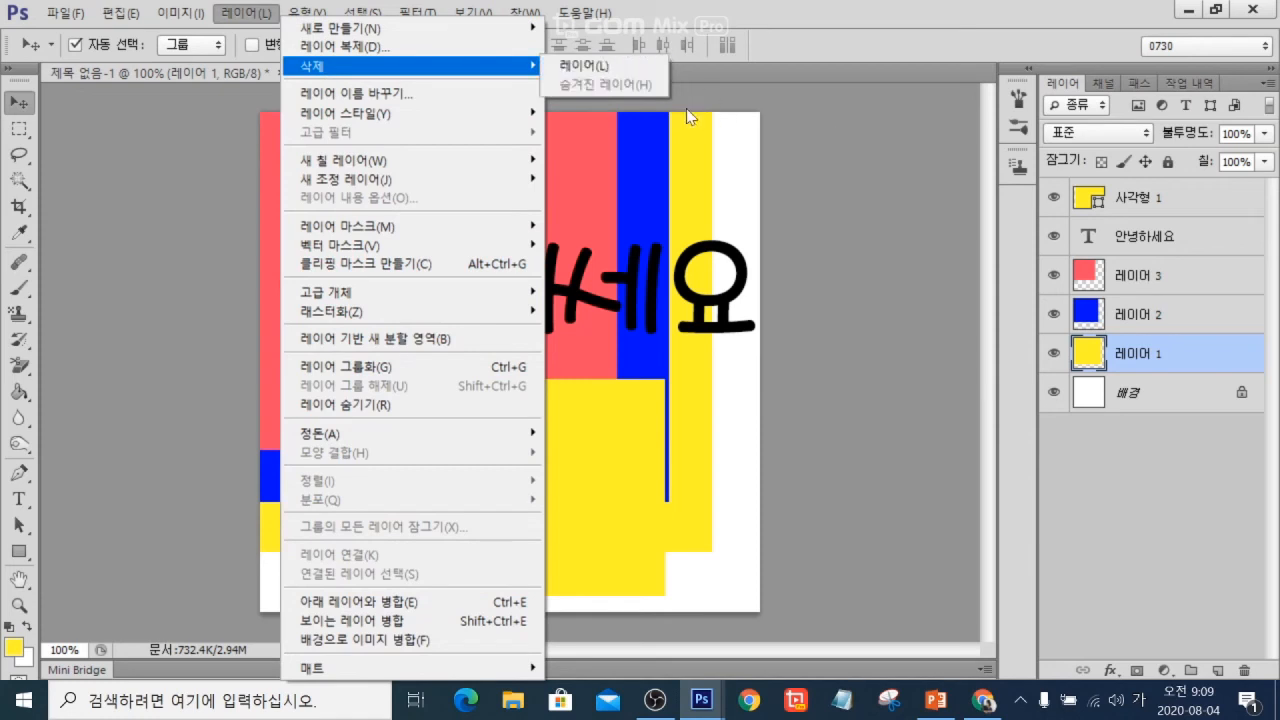
click(1115, 517)
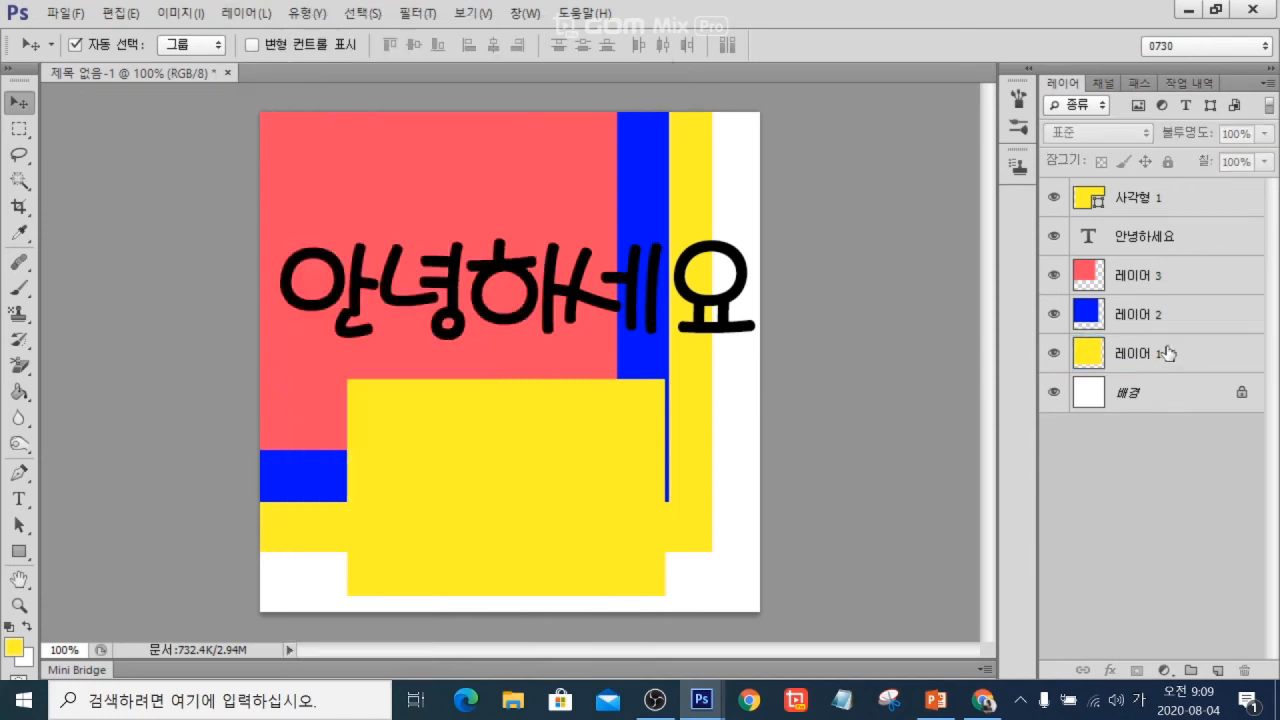
Select the whole range of layers from 사각형 1 down to 레이어 1 at once
mouse_move(1145, 355)
mouse_down()
mouse_move(1150, 408)
mouse_move(1240, 666)
mouse_move(1150, 370)
mouse_move(1168, 366)
mouse_up()
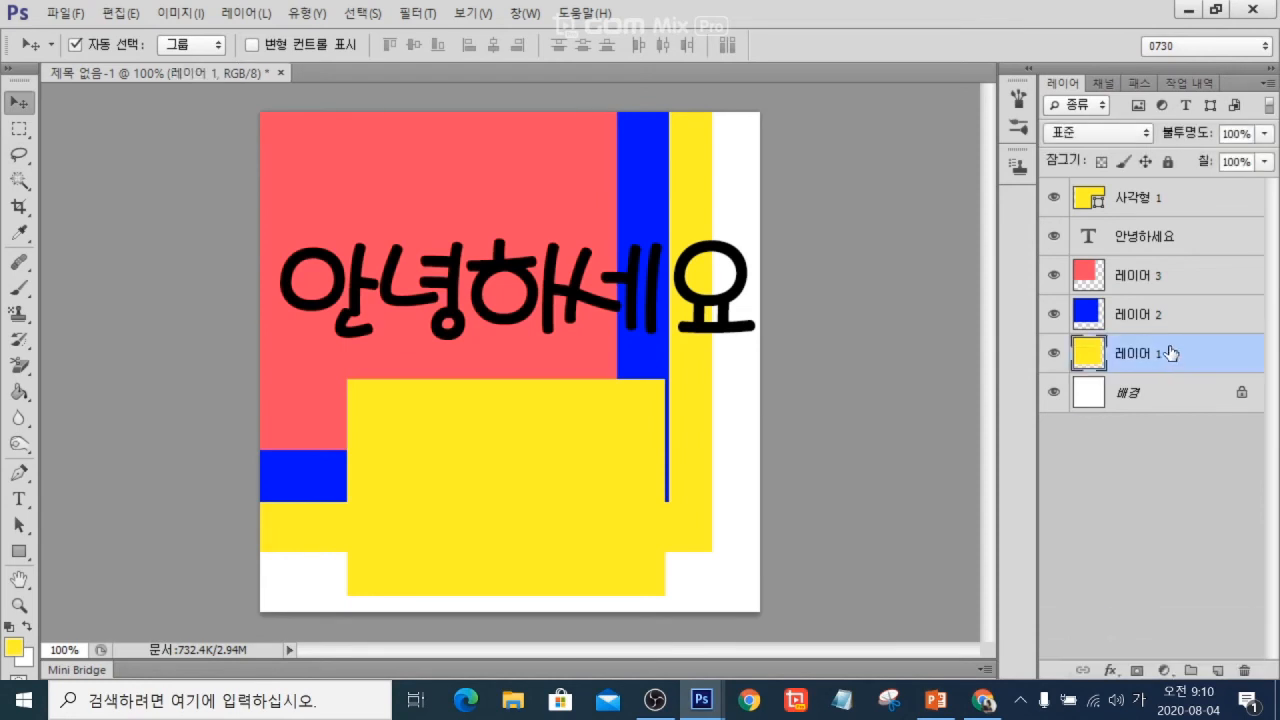
click(1133, 192)
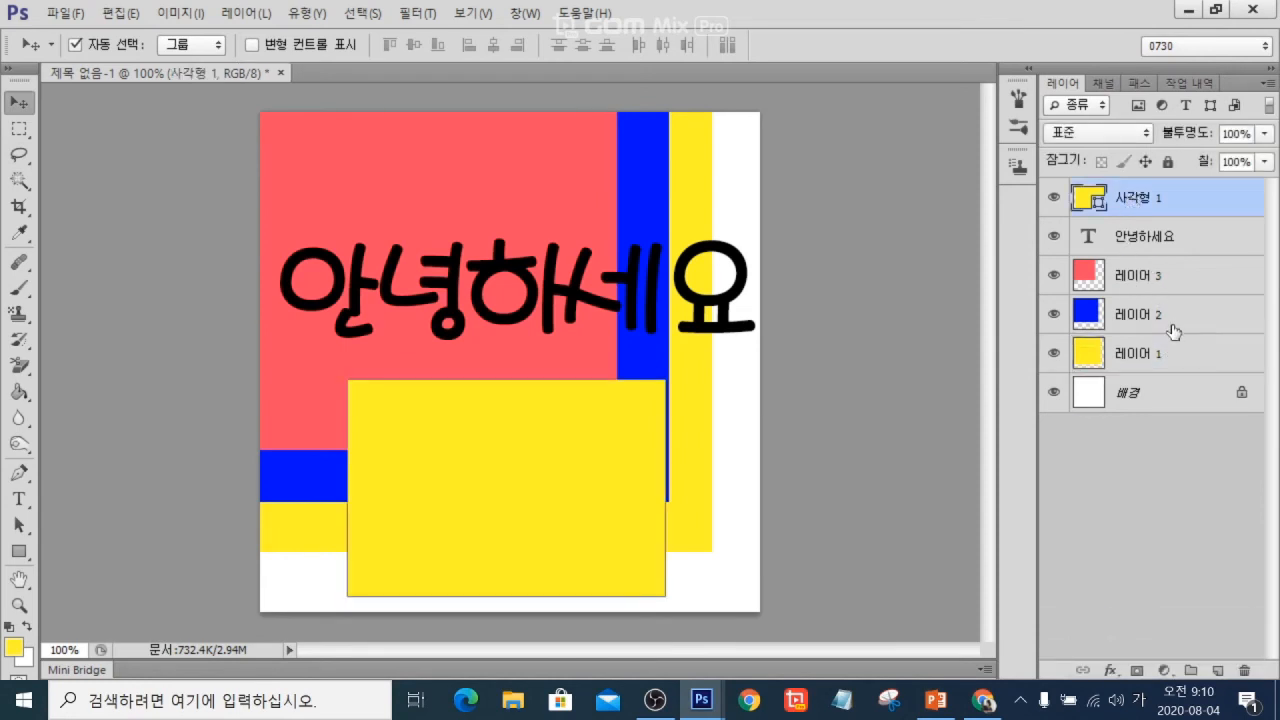
shift+click(1176, 360)
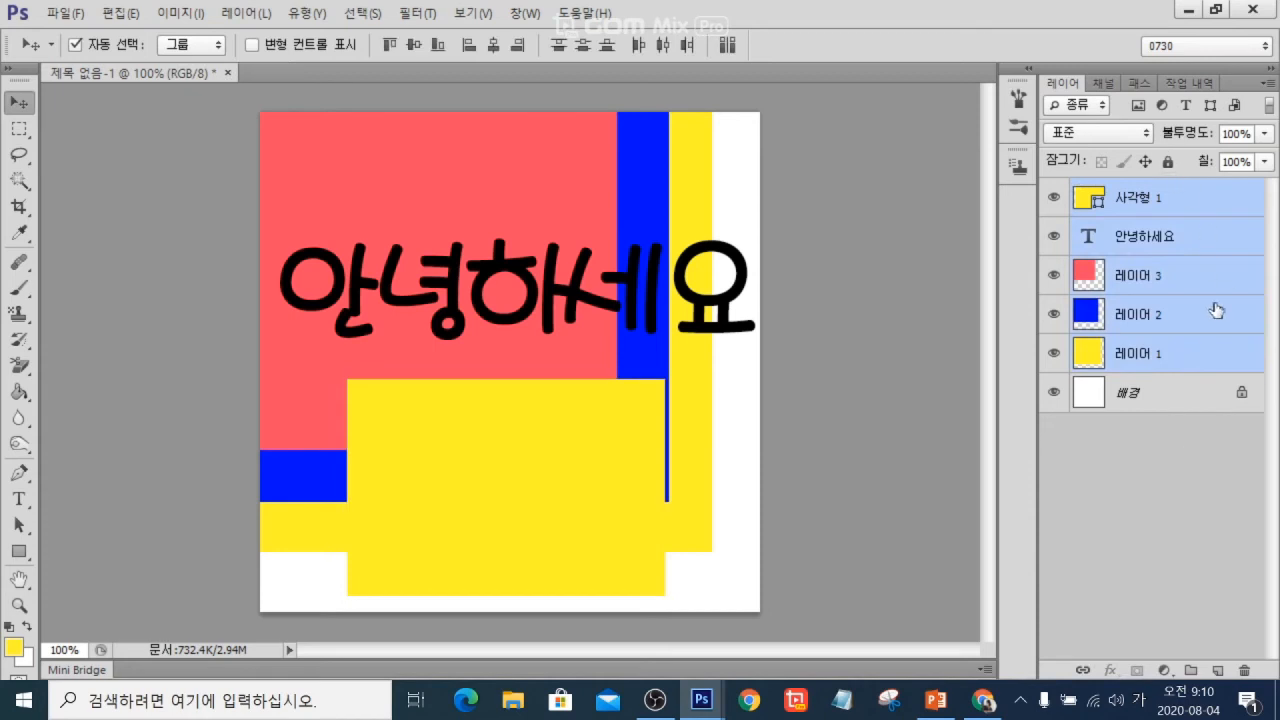
Start again from 사각형 1 and extend the selection one layer at a time down to 레이어 1
click(1172, 210)
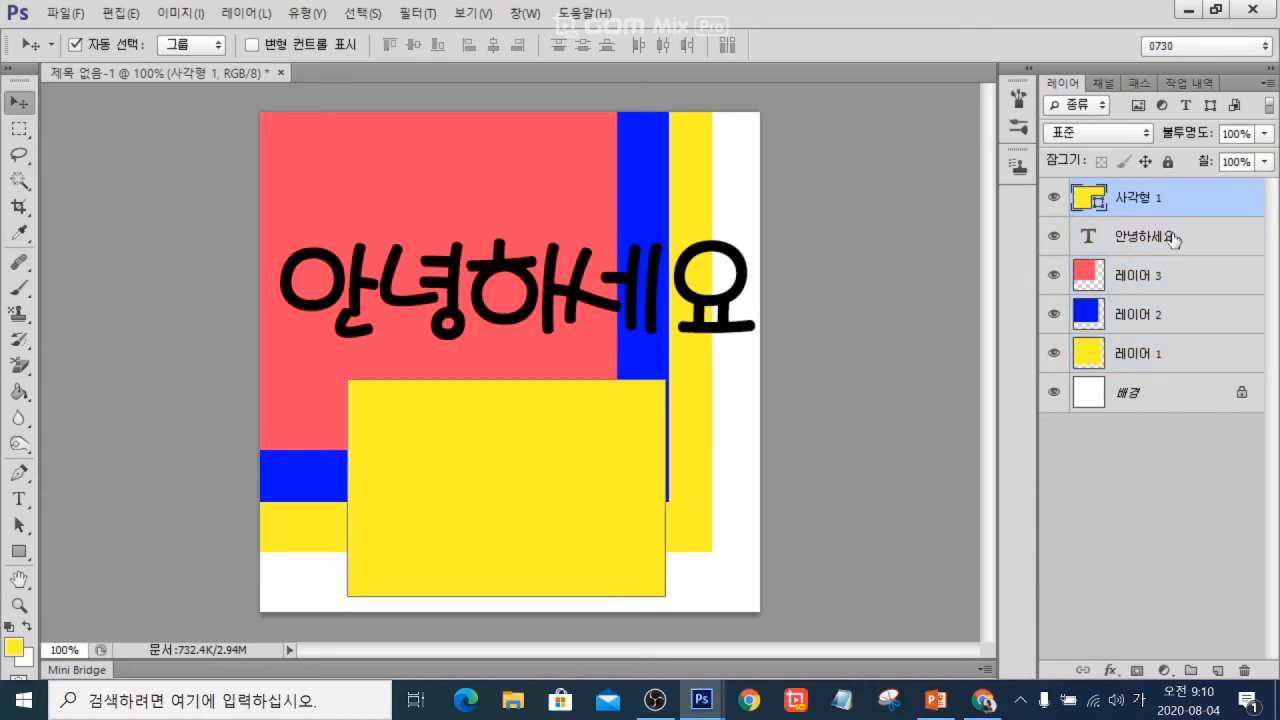
shift+click(1174, 240)
shift+click(1182, 275)
shift+click(1186, 314)
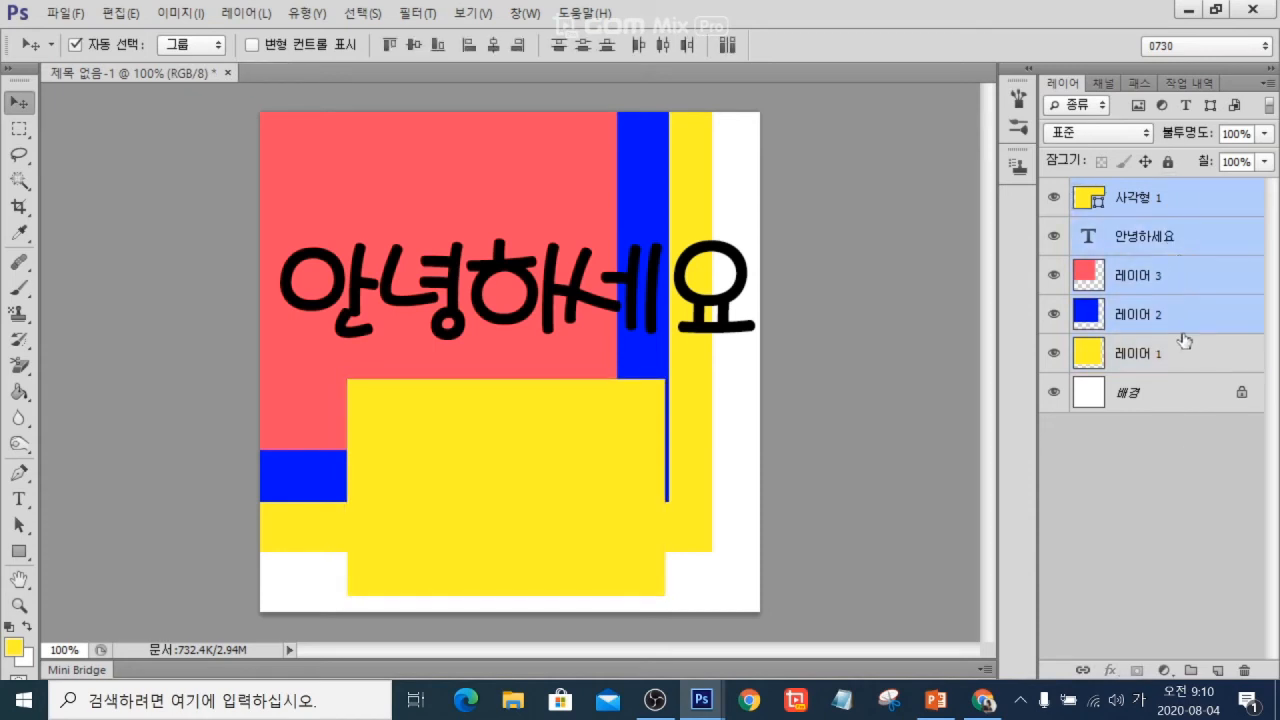
shift+click(1185, 353)
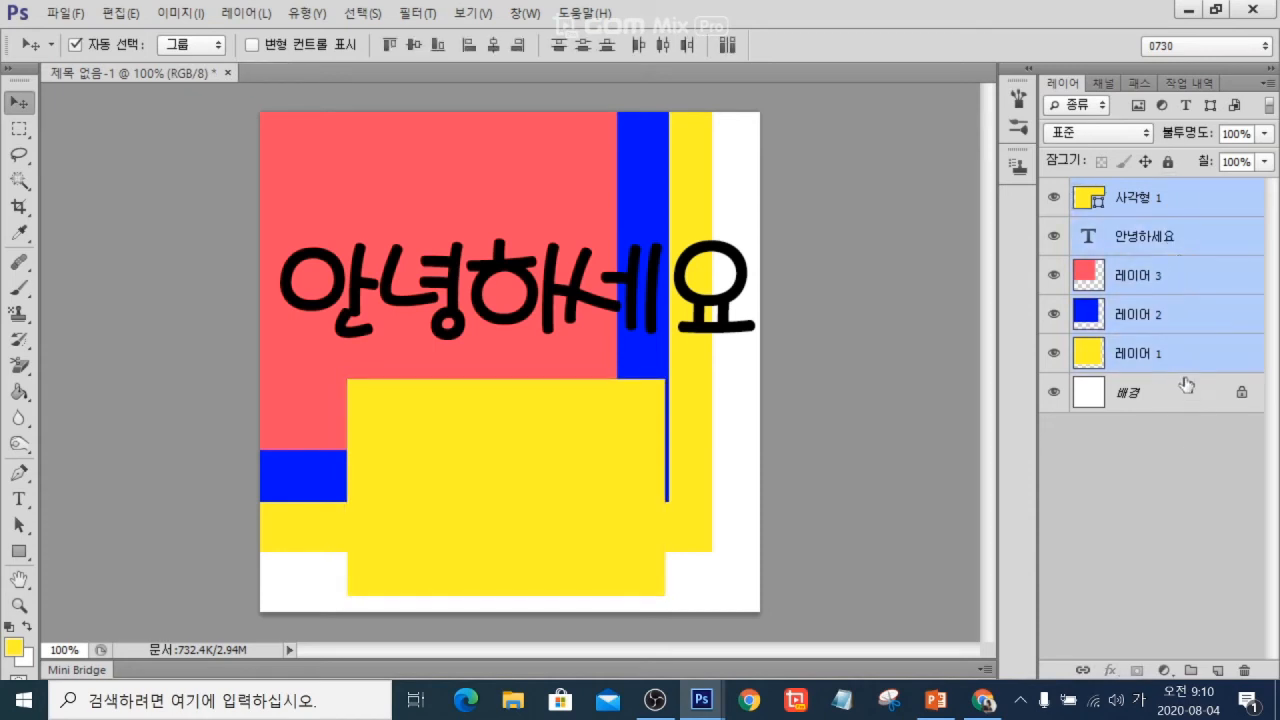
Select the range from 사각형 1 to 레이어 1 and try to delete all these layers together
click(1178, 201)
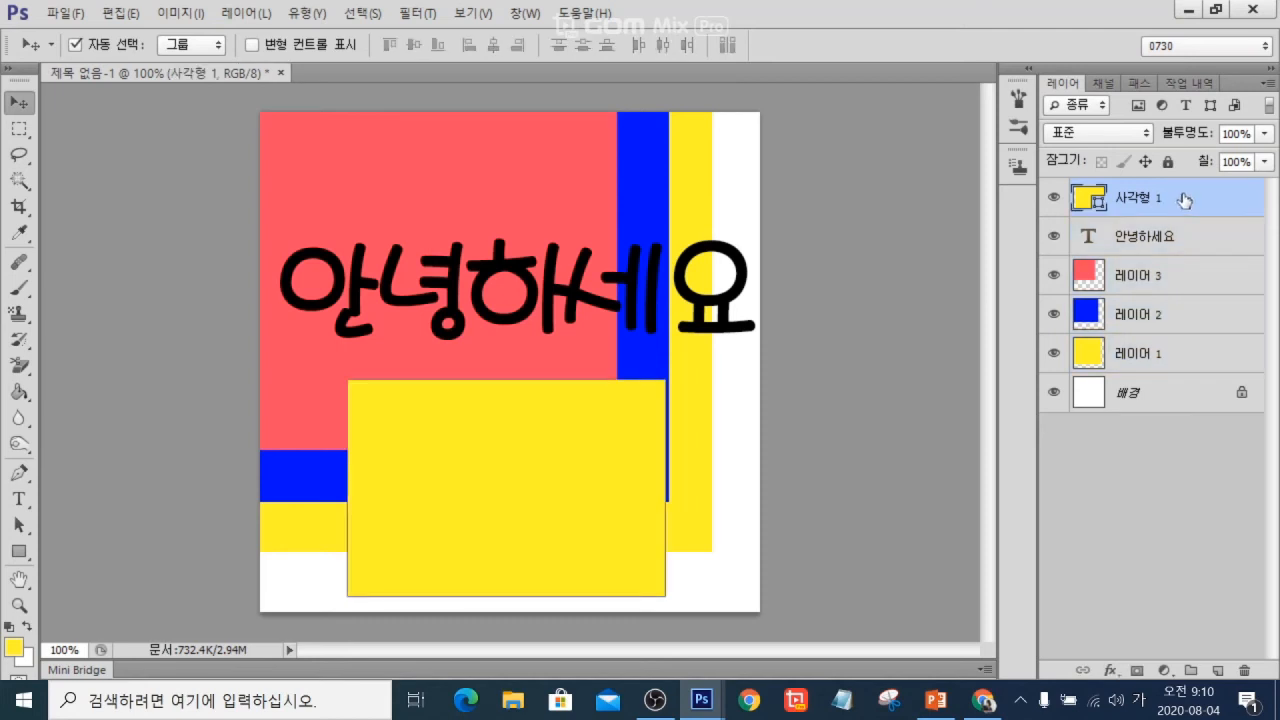
shift+click(1190, 364)
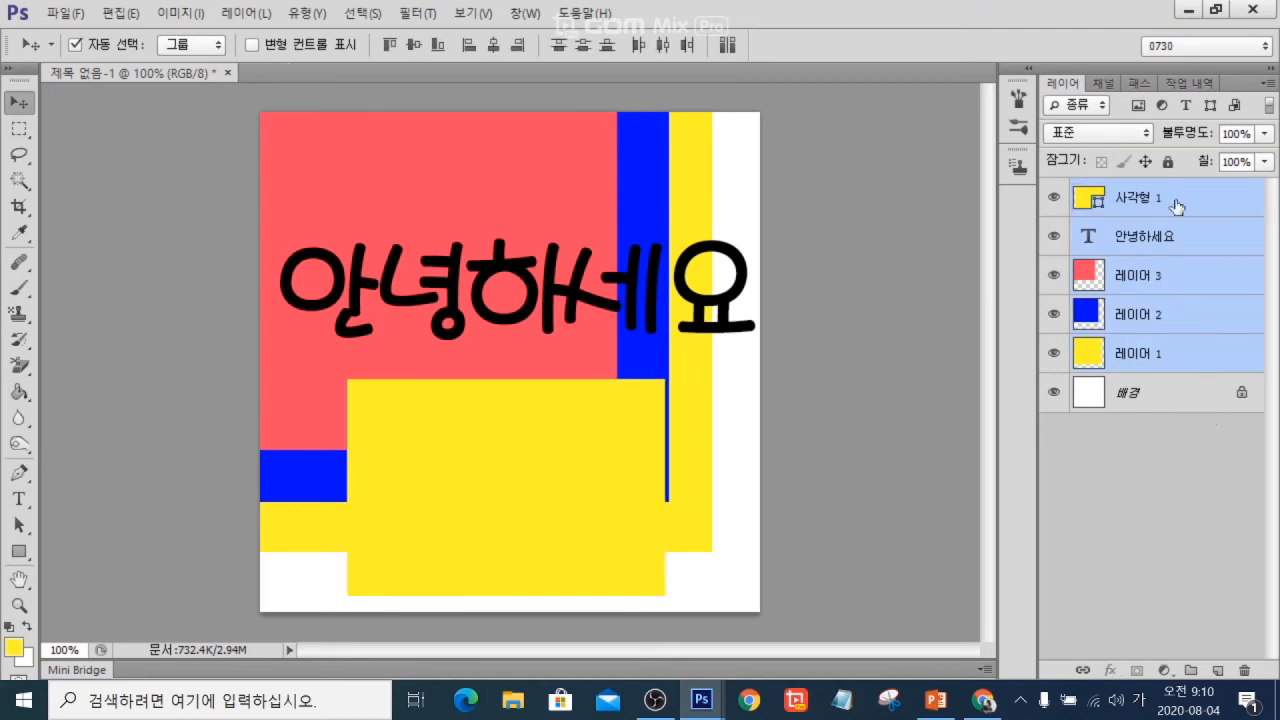
drag(1207, 355, 1245, 669)
click(1201, 571)
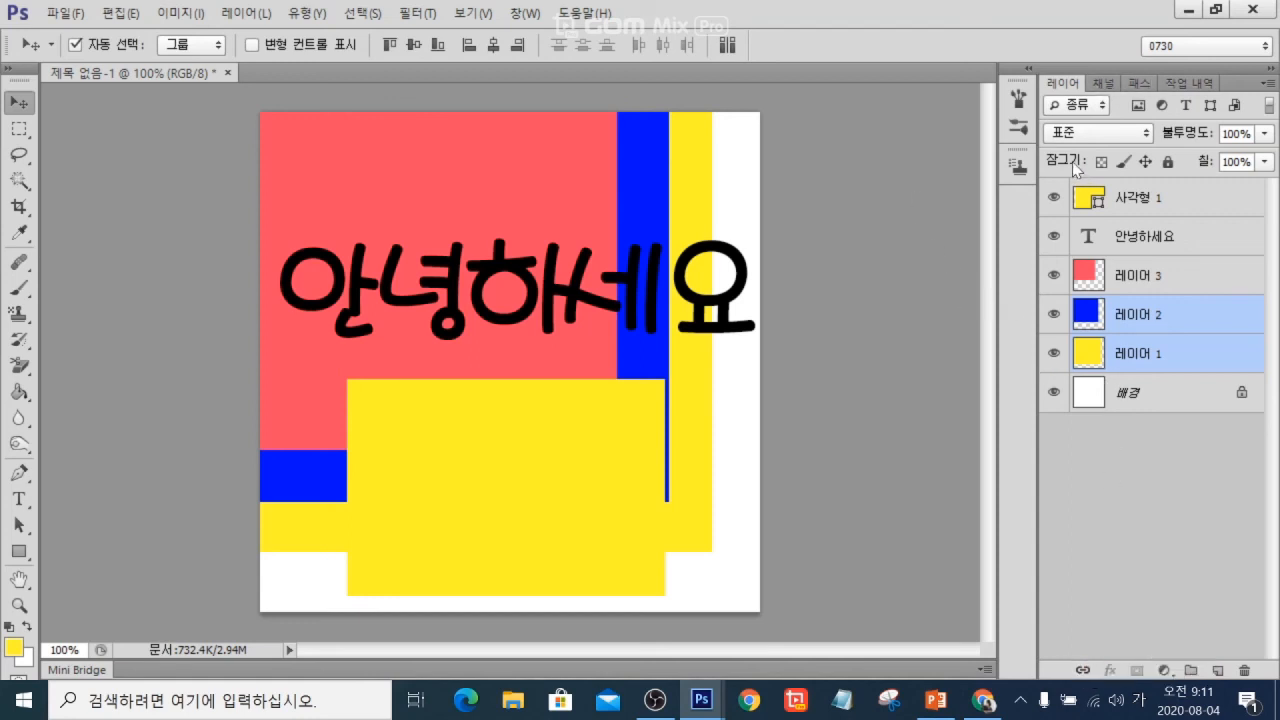
Move the yellow rectangle shape about 22 px left and 13 px up, and raise the 안녕하세요 text near the canvas's upper edge
click(1205, 208)
click(1205, 354)
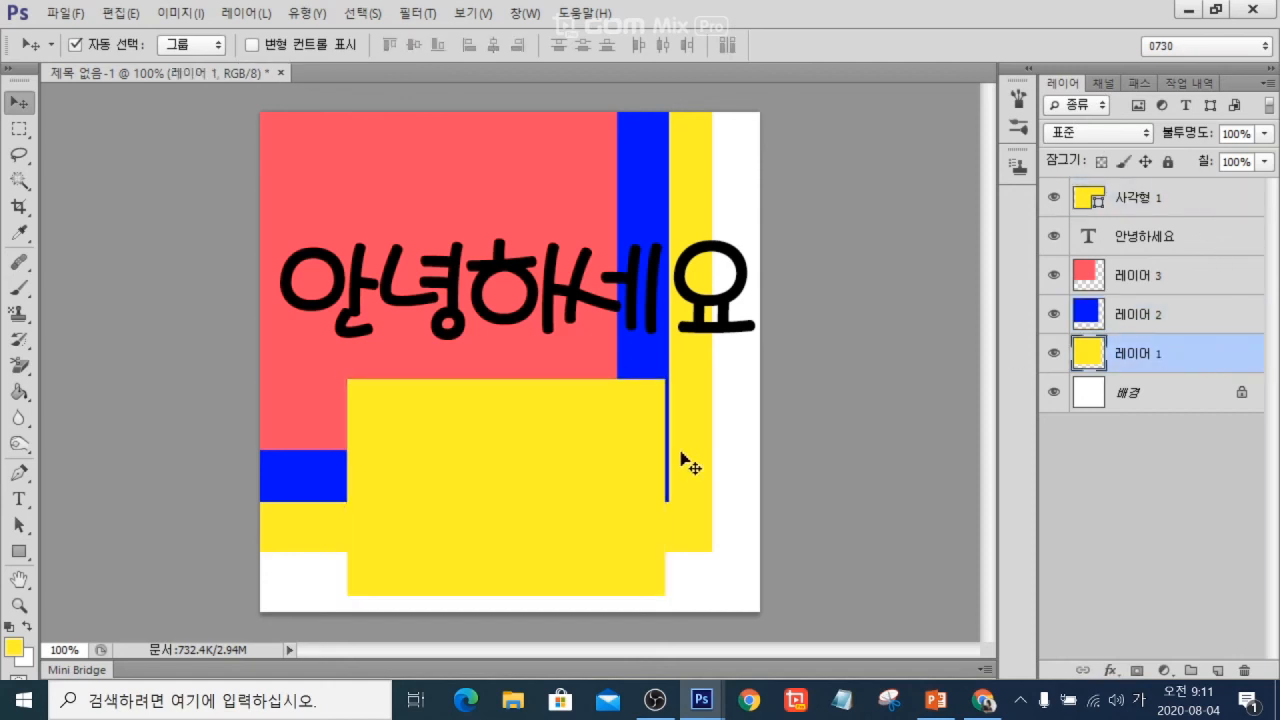
drag(463, 451, 440, 474)
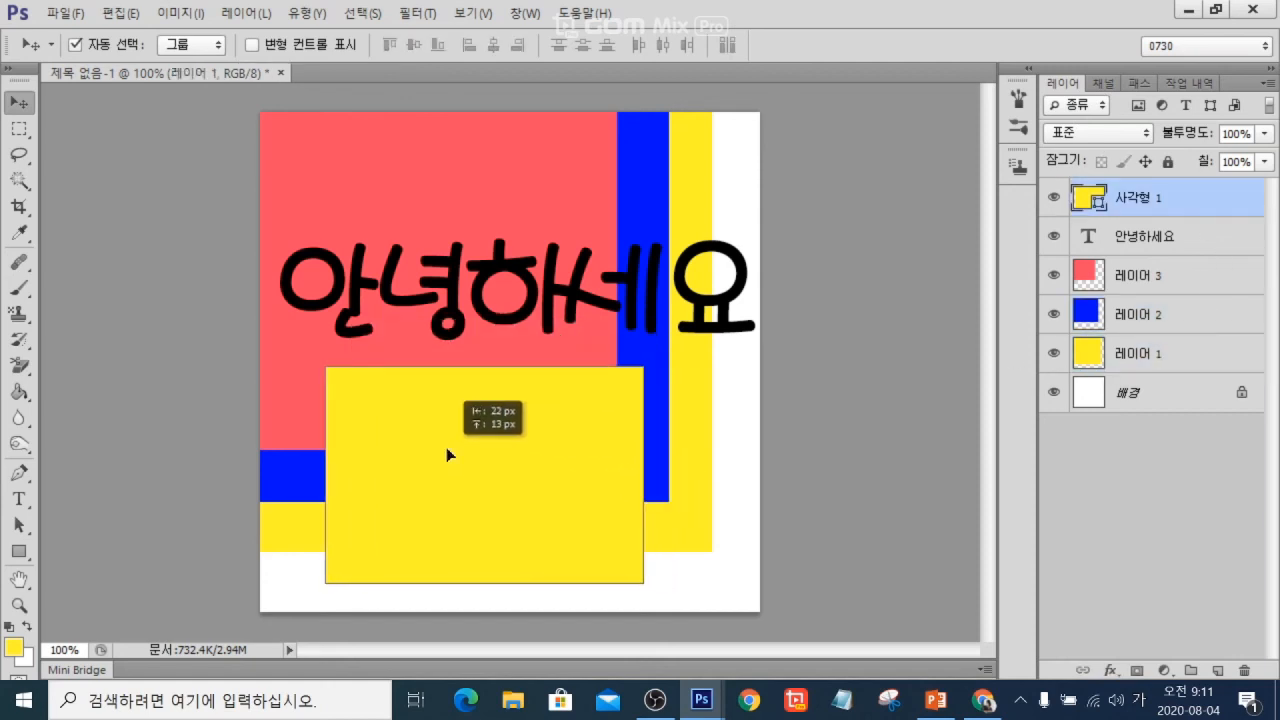
drag(497, 285, 501, 196)
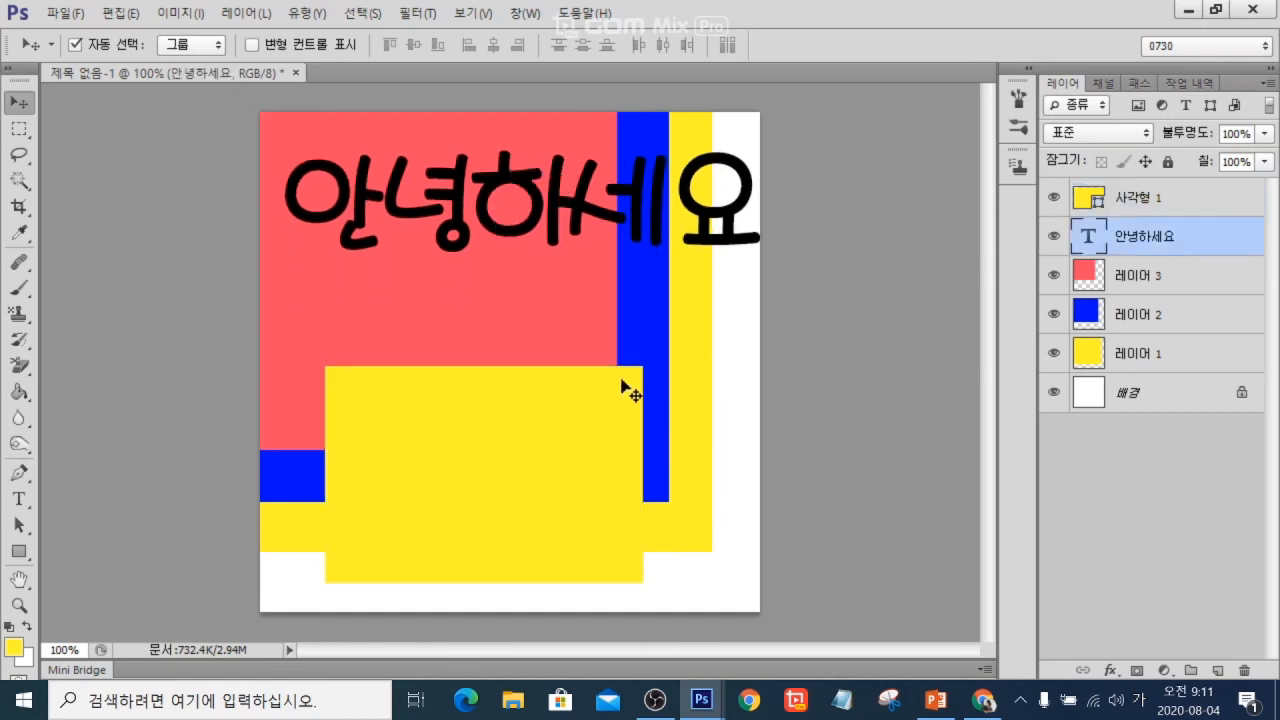
Shift the red 레이어 3 slightly left and the yellow 레이어 1 slightly right and down
drag(623, 334, 574, 338)
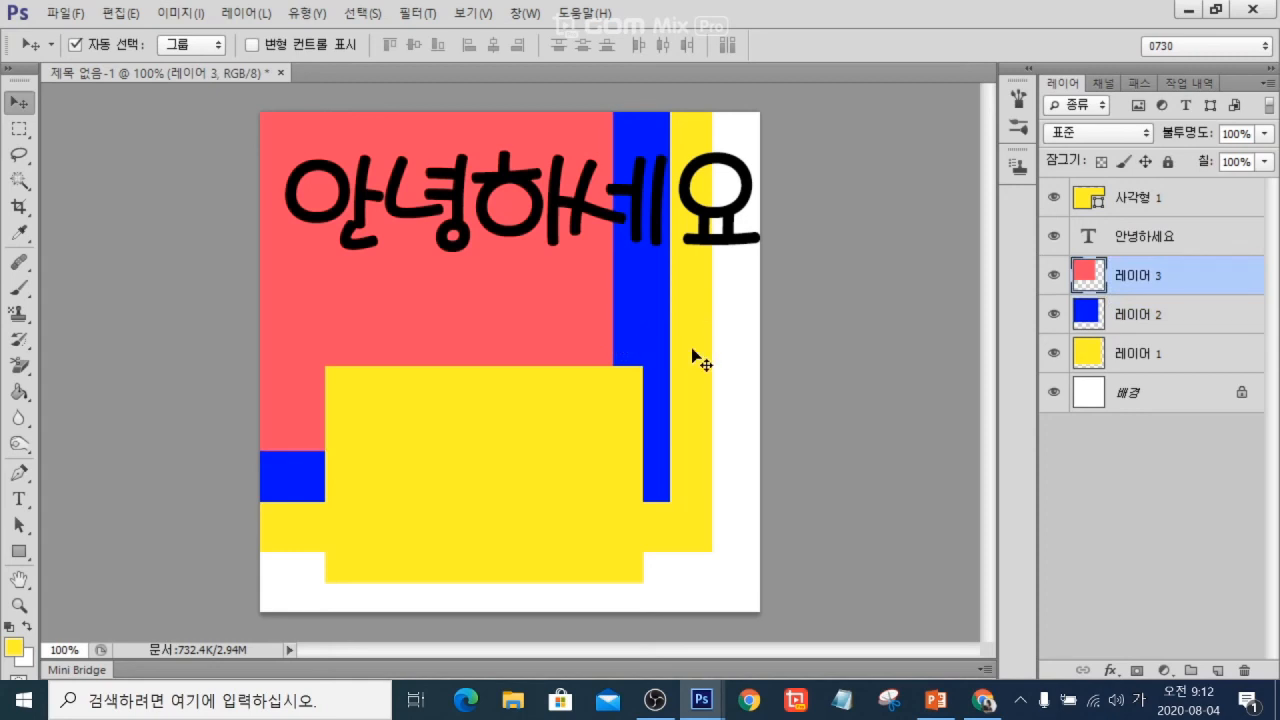
mouse_move(691, 350)
mouse_down()
mouse_move(698, 358)
mouse_move(701, 336)
mouse_move(700, 366)
mouse_up()
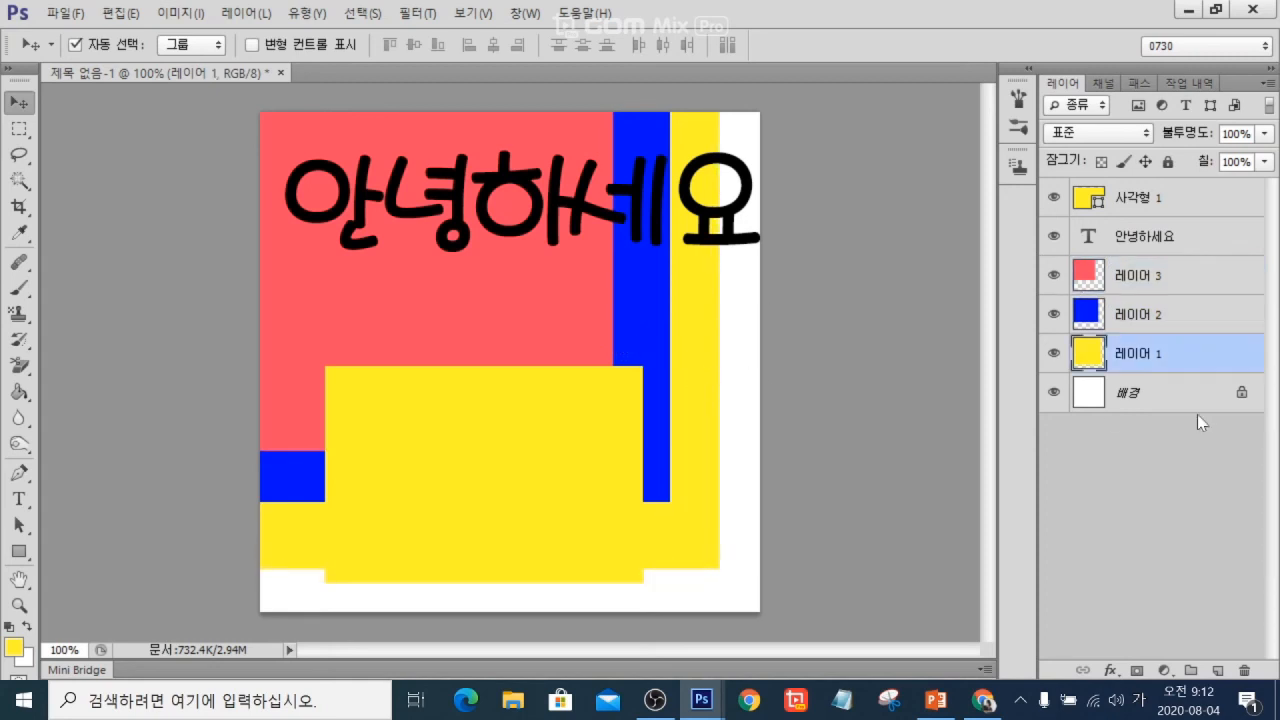
Lock the transparent pixels of 레이어 1 and lower its opacity to a semi-transparent pale yellow
click(1101, 163)
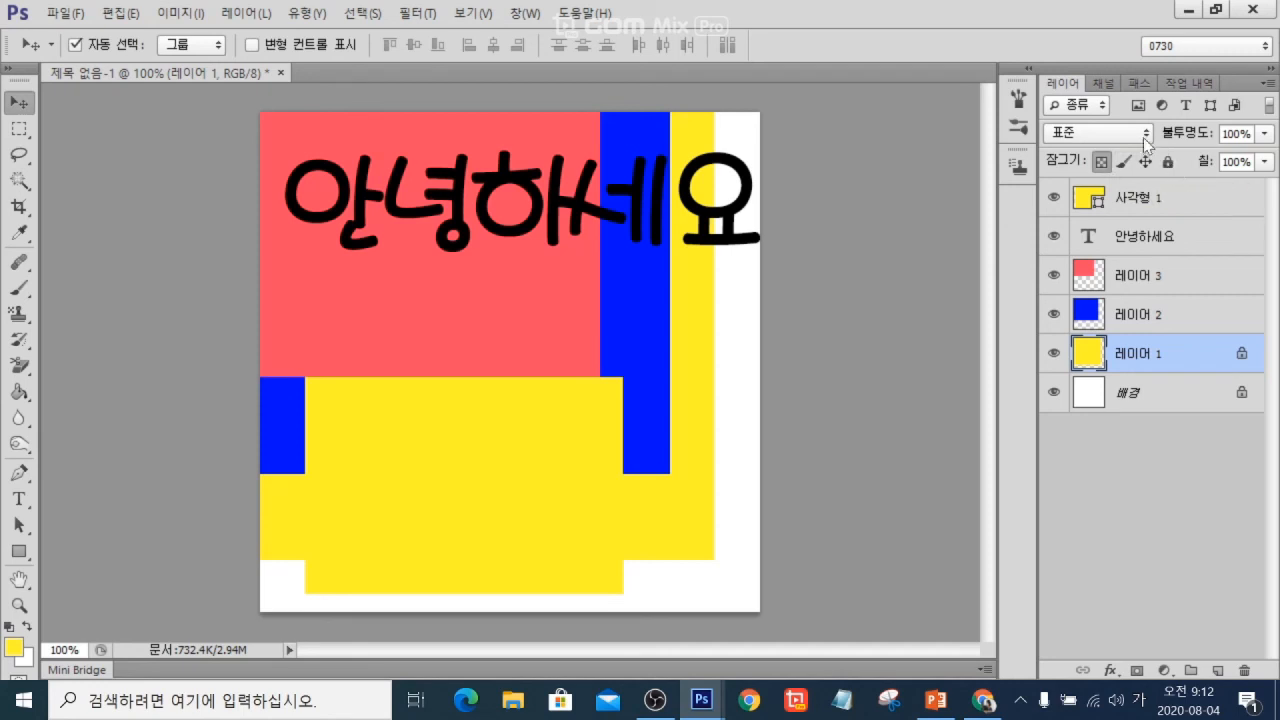
click(1265, 134)
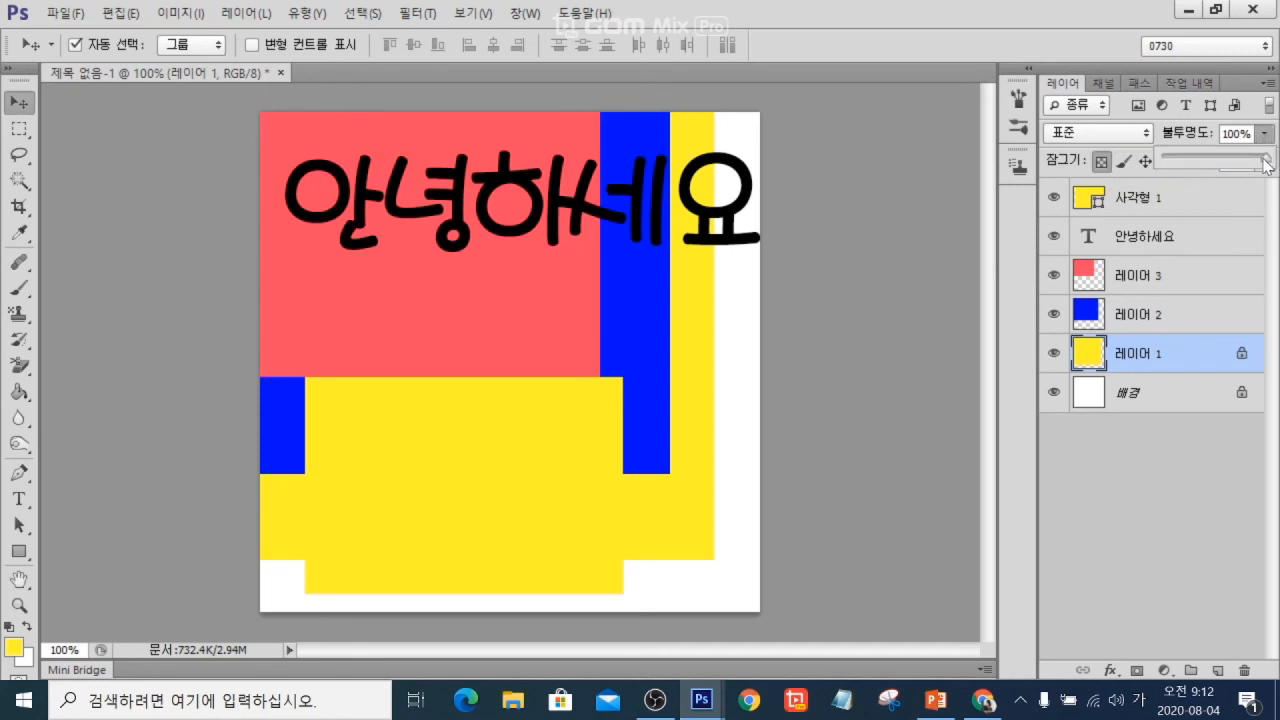
drag(1266, 166, 1181, 163)
click(1129, 97)
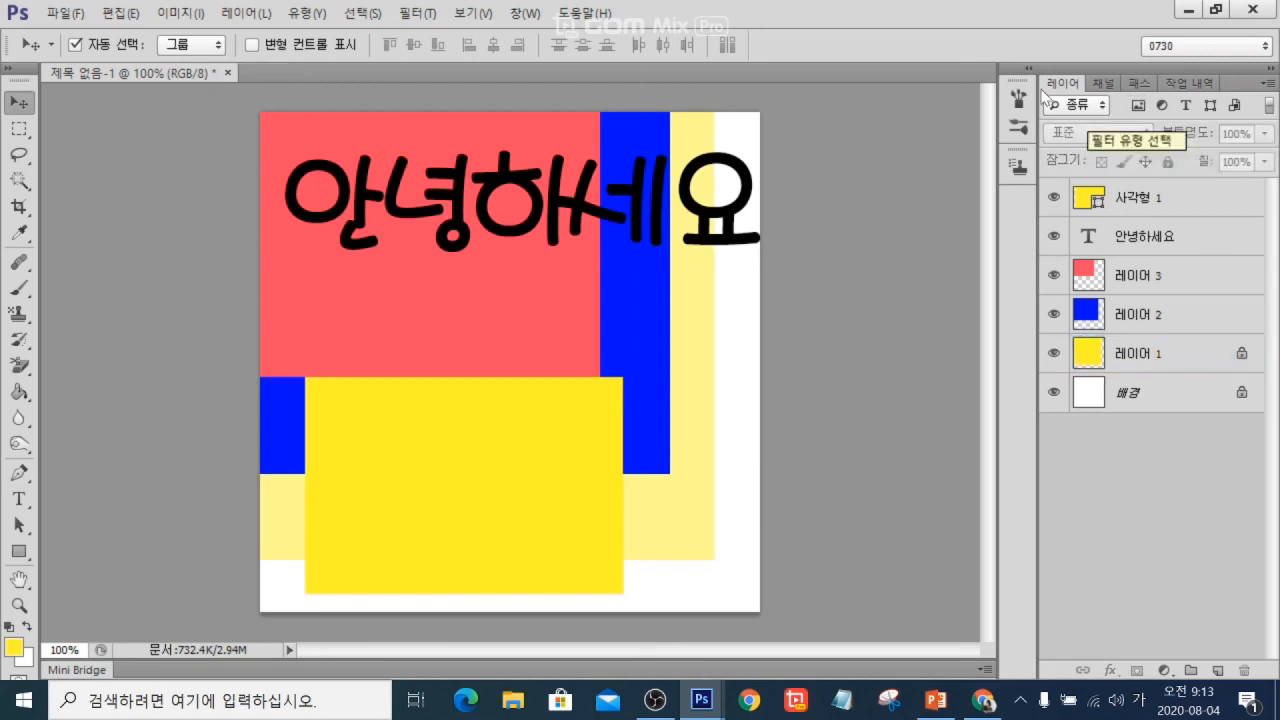